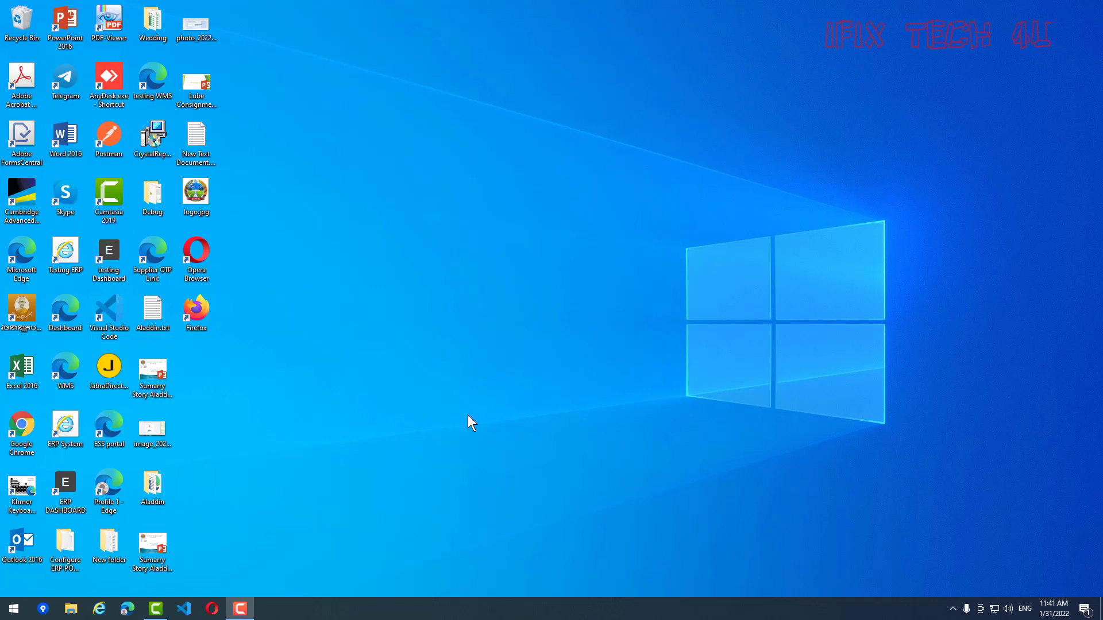
Launch Chrome and load translate.google.com from the New Tab page's Google Translate tile.
{"action": "double_click", "coordinate": [26, 432]}
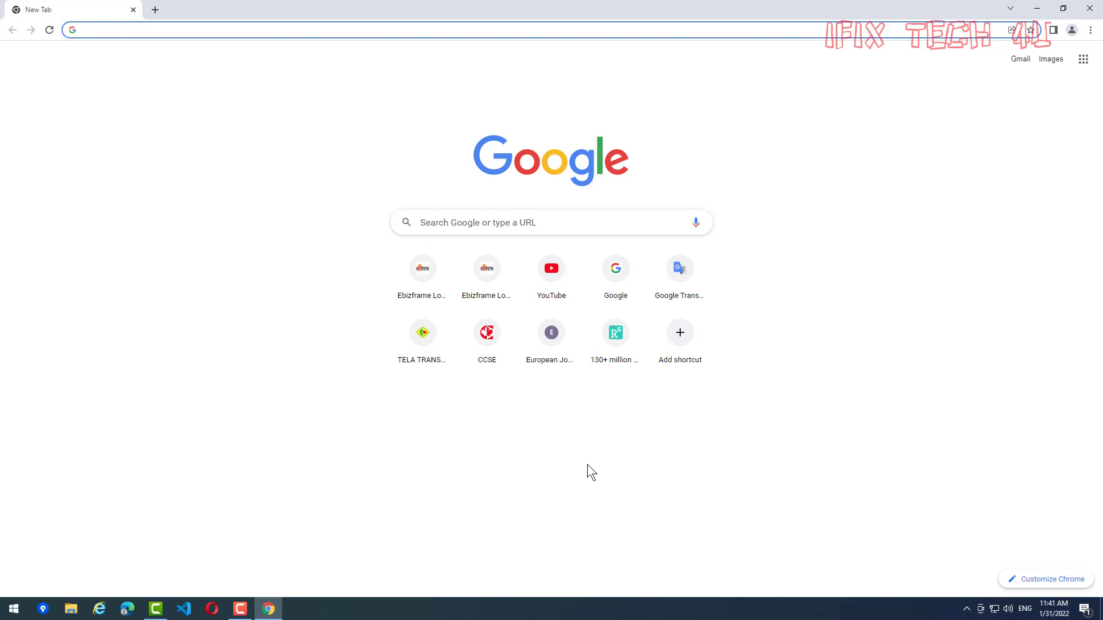
{"action": "left_click", "coordinate": [690, 299]}
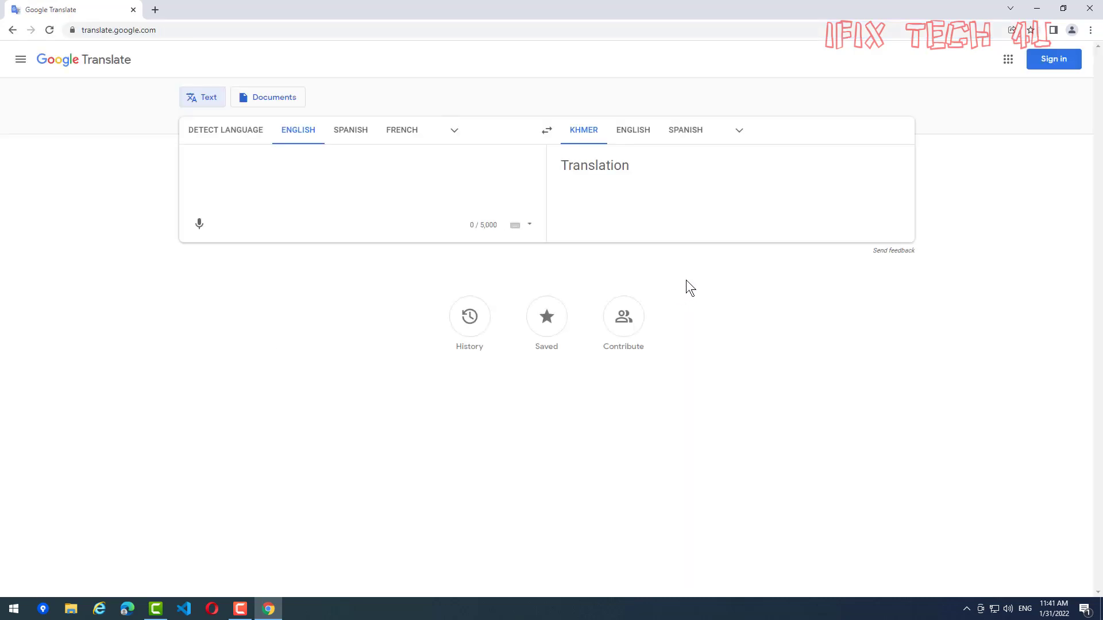
{"action": "left_click", "coordinate": [164, 29]}
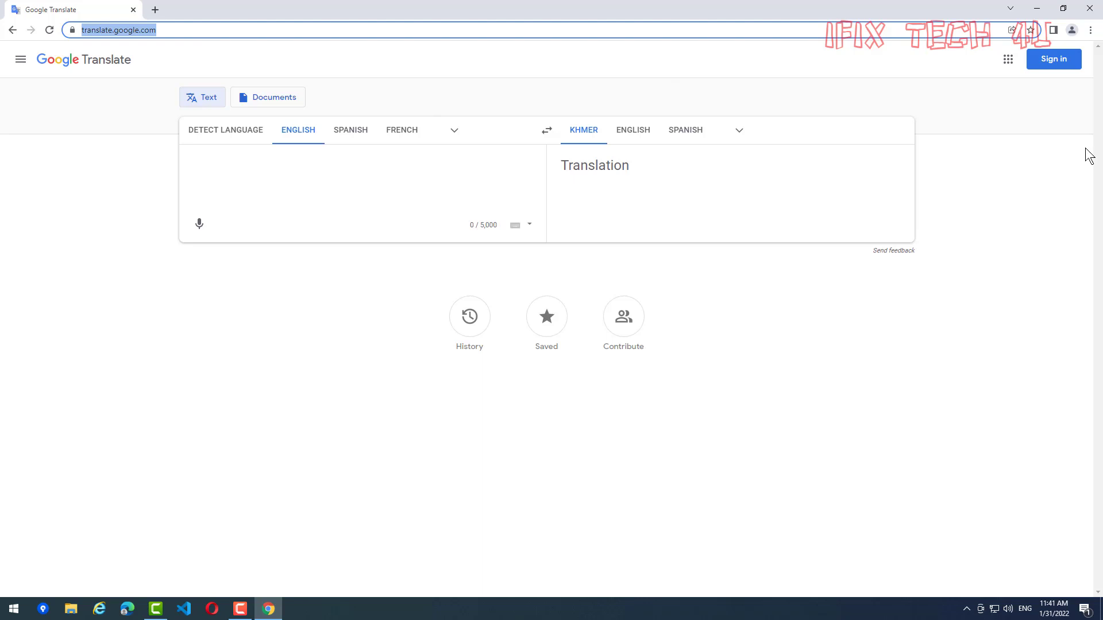
{"action": "left_click", "coordinate": [925, 66]}
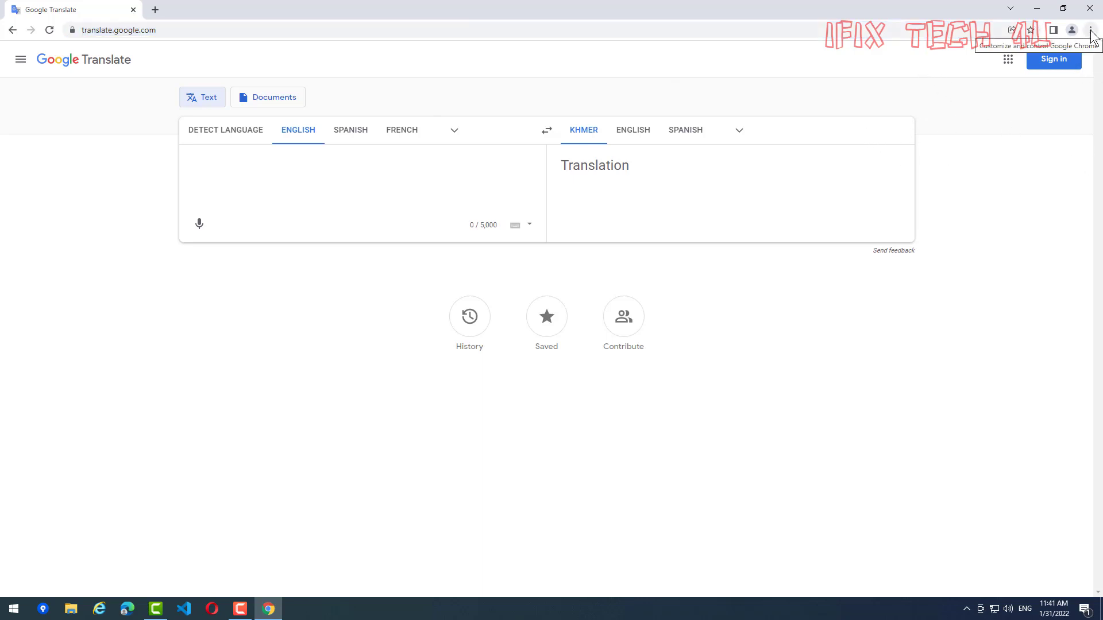
Create a Chrome desktop shortcut for the page named 'My Google Translate'.
{"action": "left_click", "coordinate": [1090, 31]}
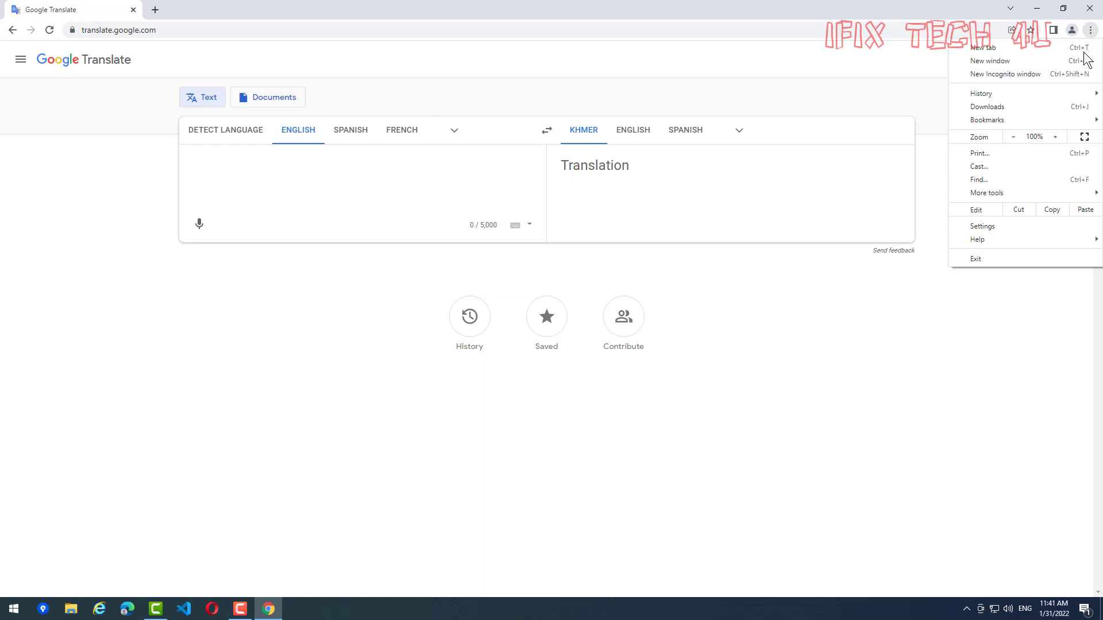
{"action": "mouse_move", "coordinate": [1062, 192]}
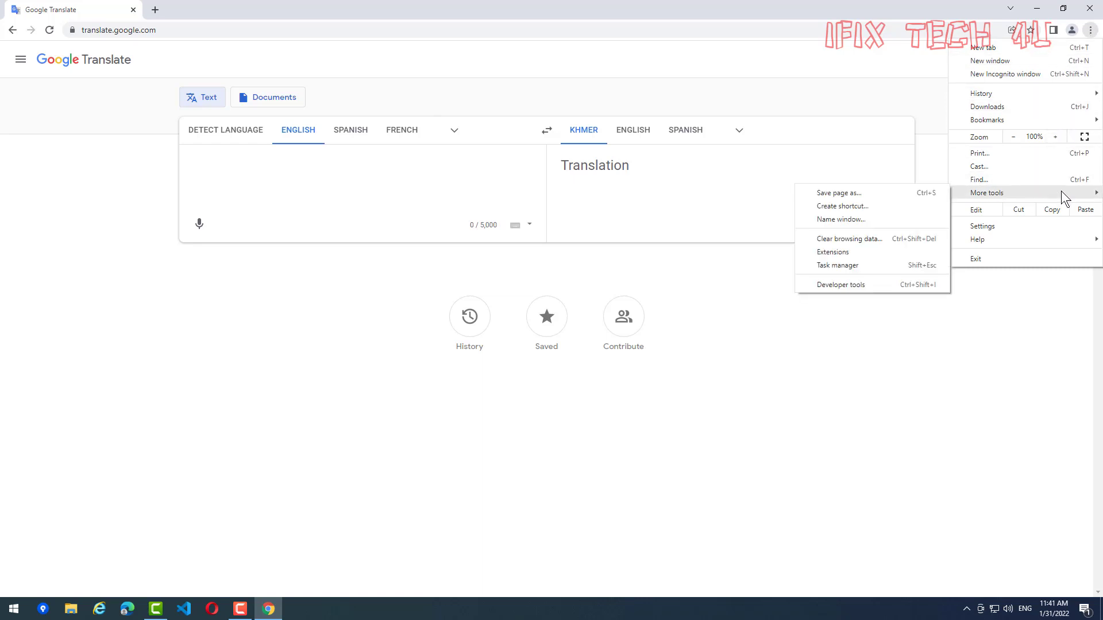
{"action": "left_click", "coordinate": [917, 207]}
{"action": "left_click", "coordinate": [526, 80]}
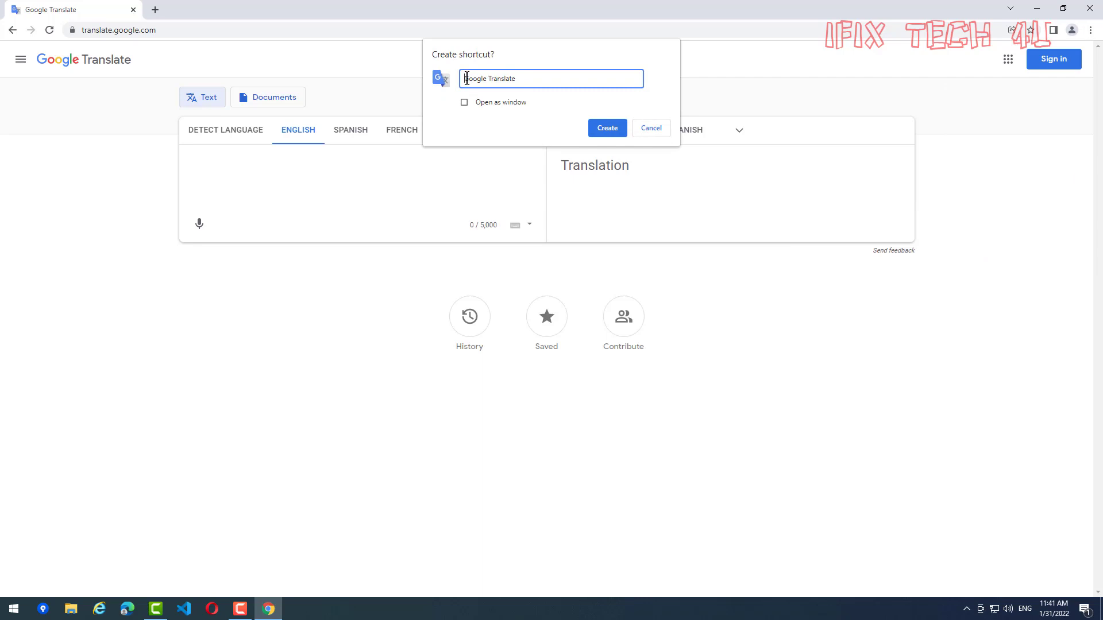
{"action": "type", "text": "My"}
{"action": "left_click", "coordinate": [607, 129]}
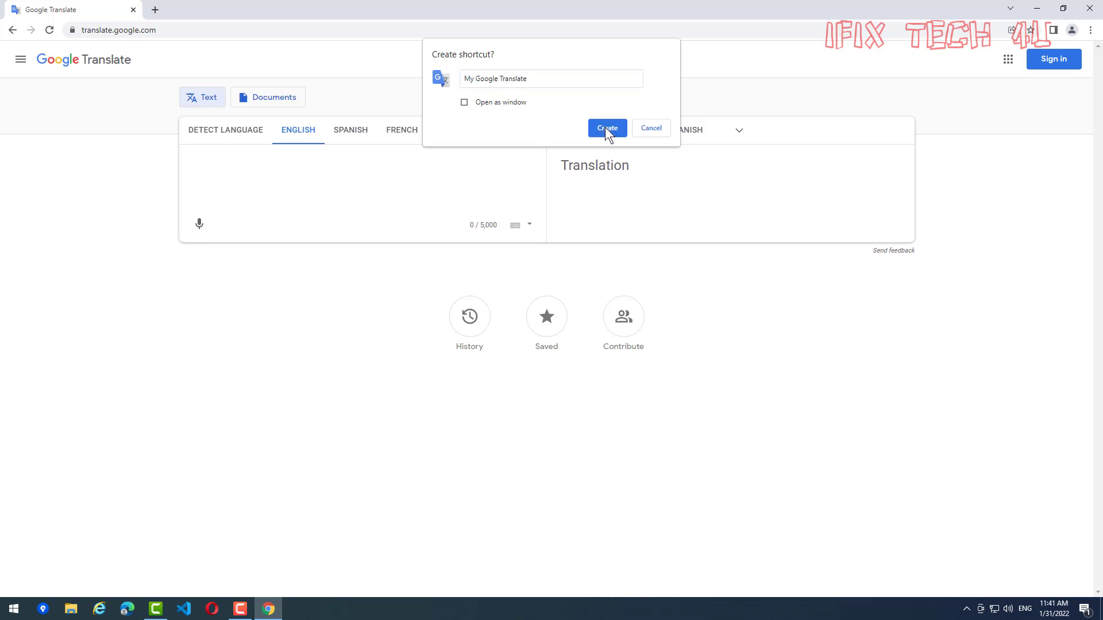
Refresh the desktop and test that My Google Translate opens the site, then close it.
{"action": "left_click", "coordinate": [1037, 8]}
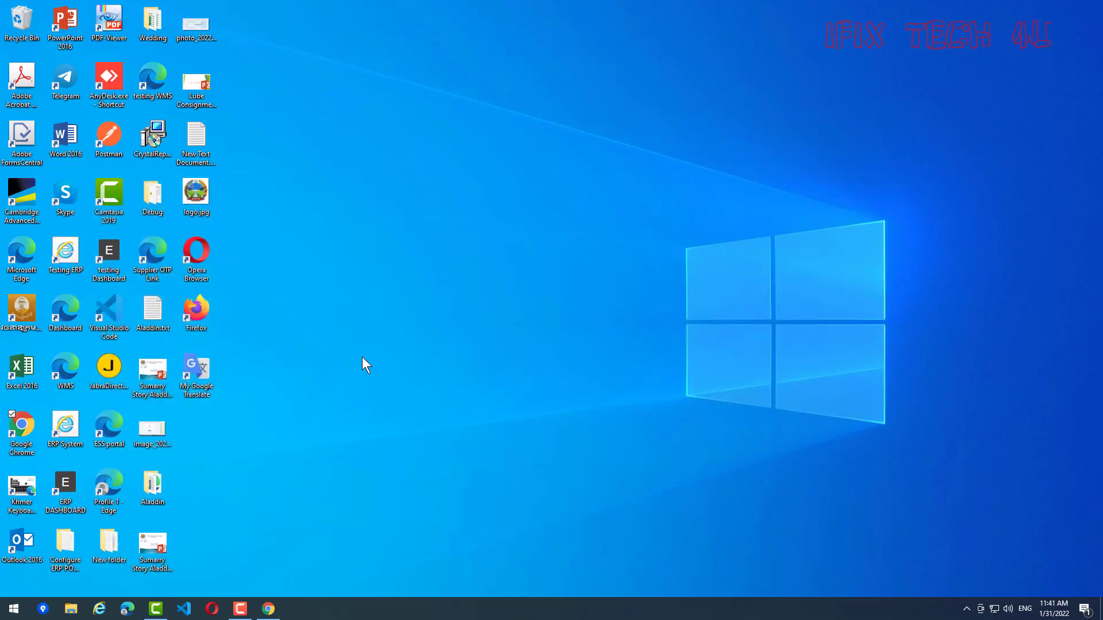
{"action": "right_click", "coordinate": [347, 333]}
{"action": "left_click", "coordinate": [374, 366]}
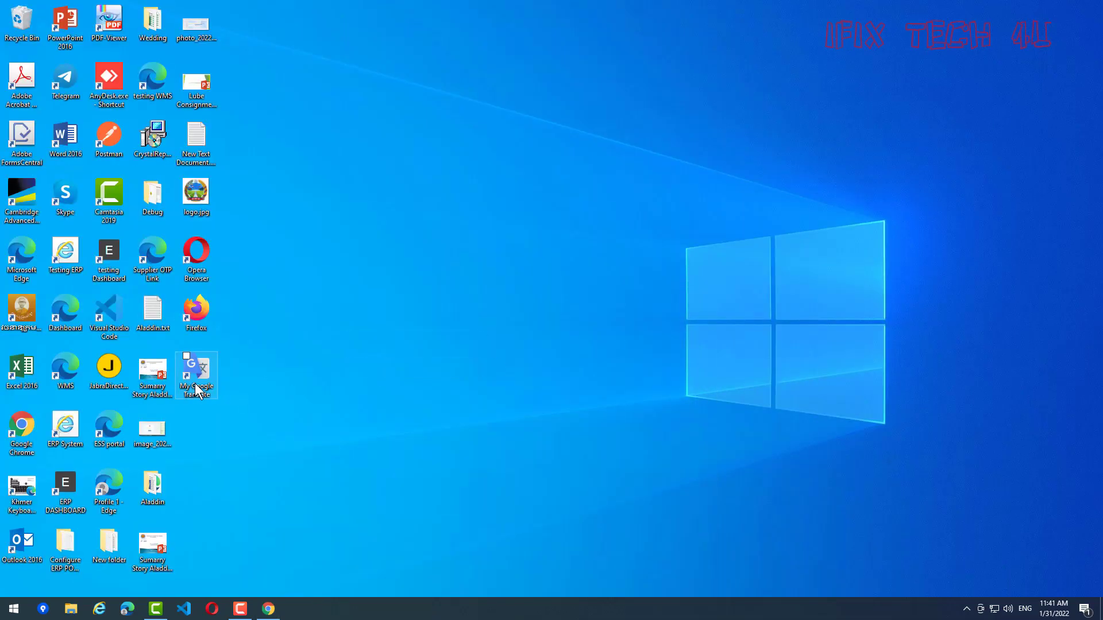
{"action": "double_click", "coordinate": [202, 377]}
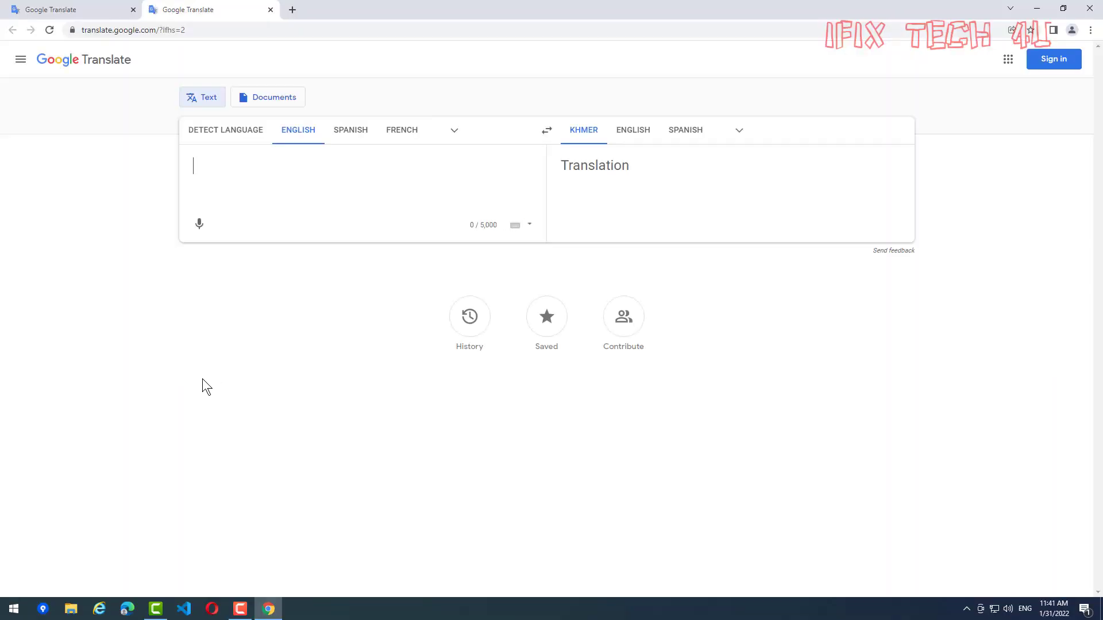
{"action": "left_click", "coordinate": [1090, 8]}
{"action": "right_click", "coordinate": [371, 281]}
{"action": "left_click", "coordinate": [423, 317]}
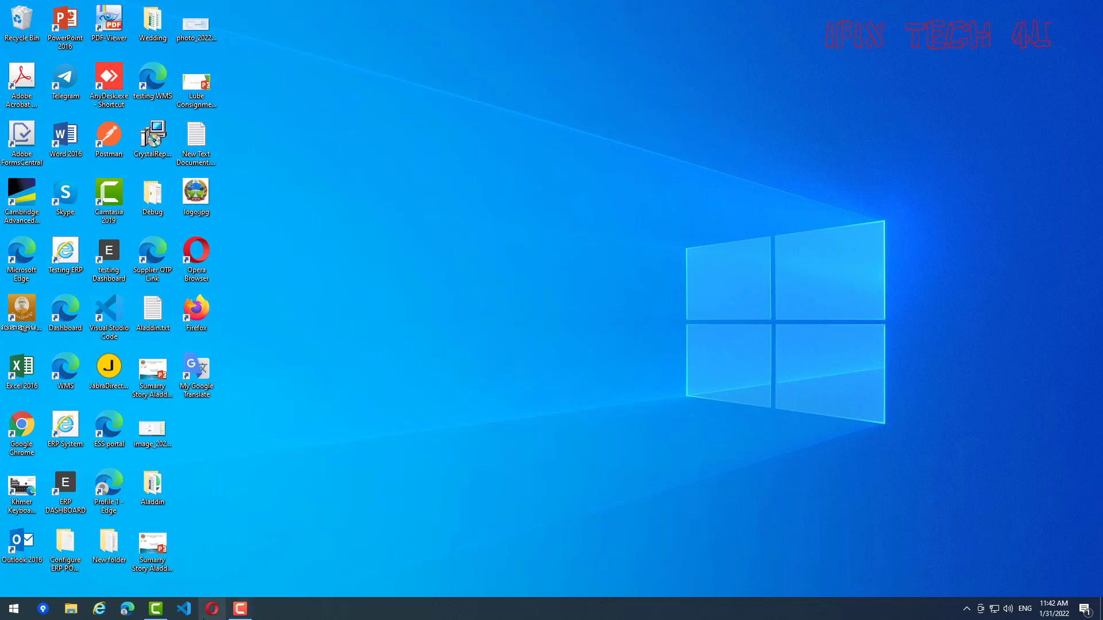
Open Google Translate from Edge's quick links, then restore the window down.
{"action": "left_click", "coordinate": [128, 610]}
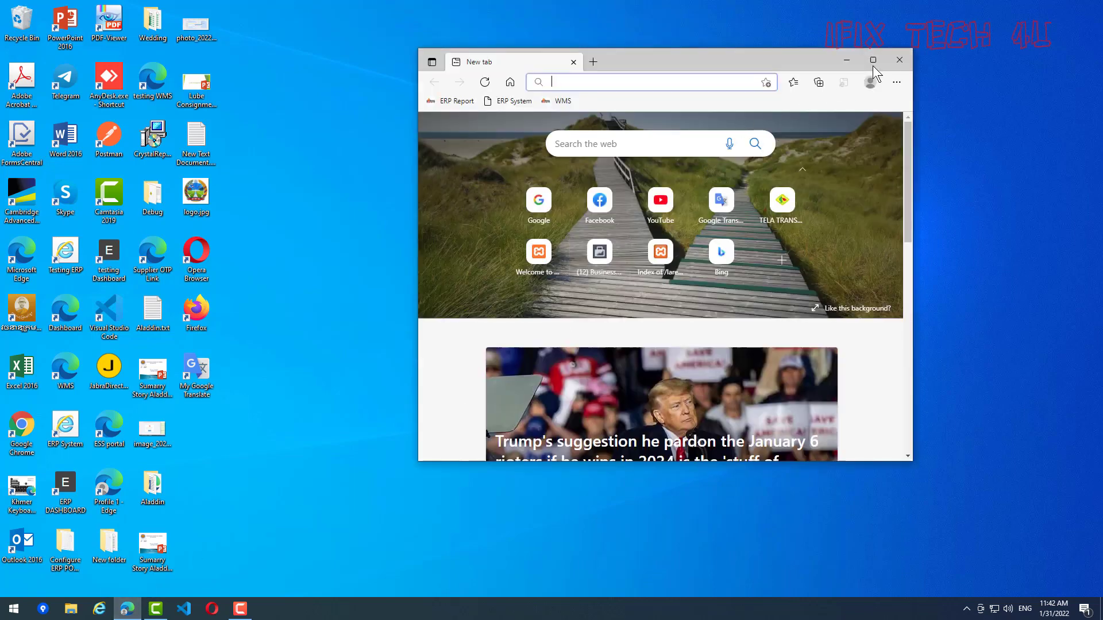
{"action": "left_click", "coordinate": [872, 60]}
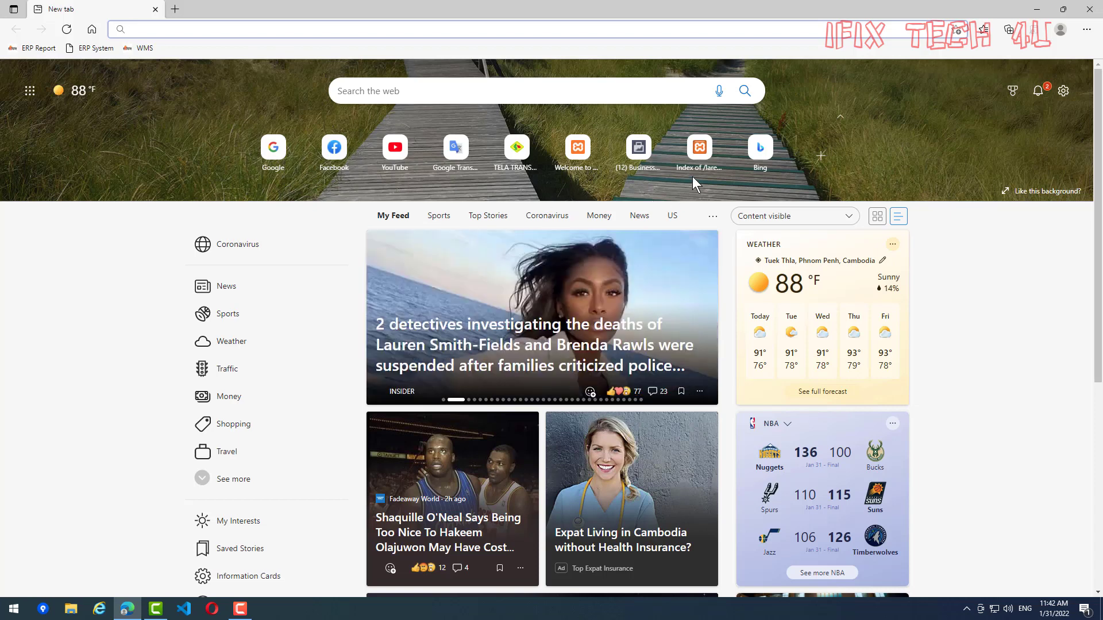
{"action": "left_click", "coordinate": [455, 153]}
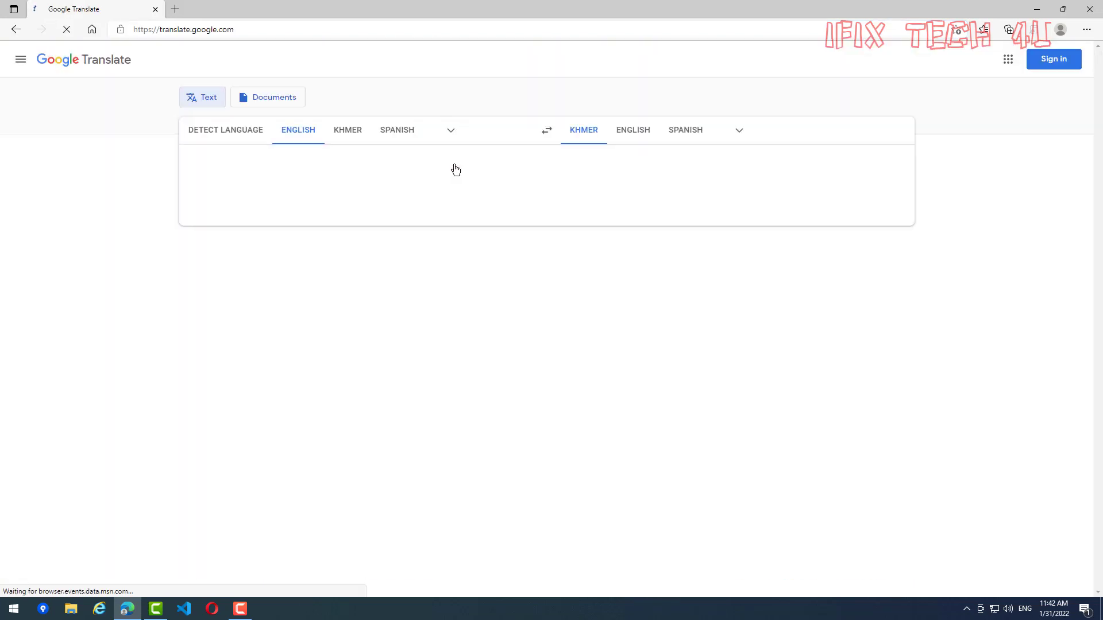
{"action": "left_click", "coordinate": [239, 29]}
{"action": "left_click", "coordinate": [1063, 10]}
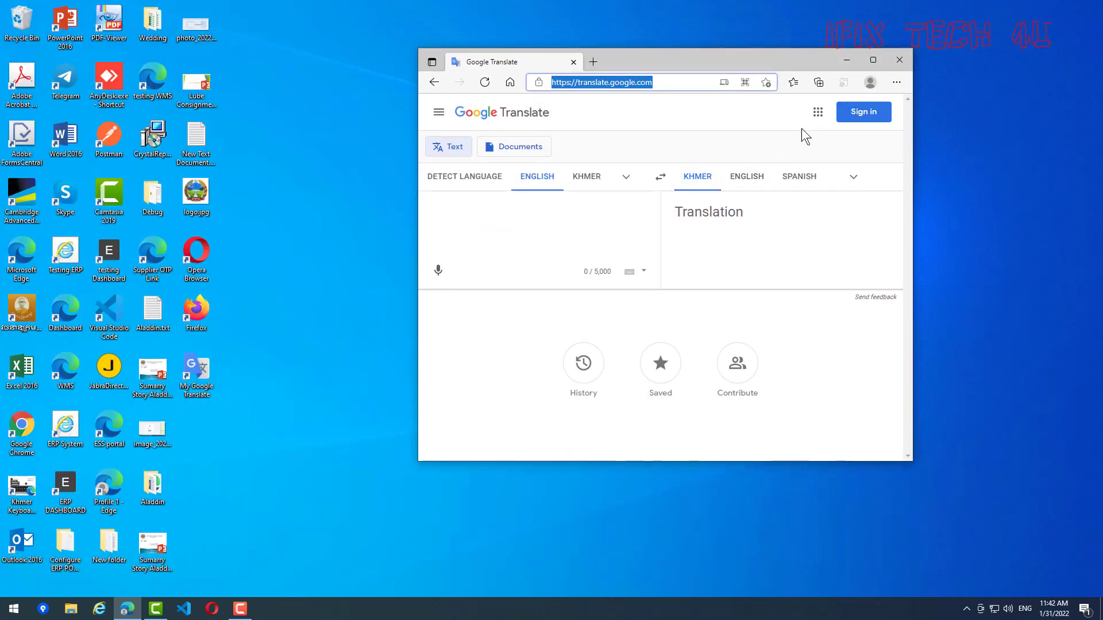
Drag Edge's address-bar lock icon onto the desktop as a shortcut, then close Edge.
{"action": "left_click_drag", "start_coordinate": [723, 56], "coordinate": [875, 138]}
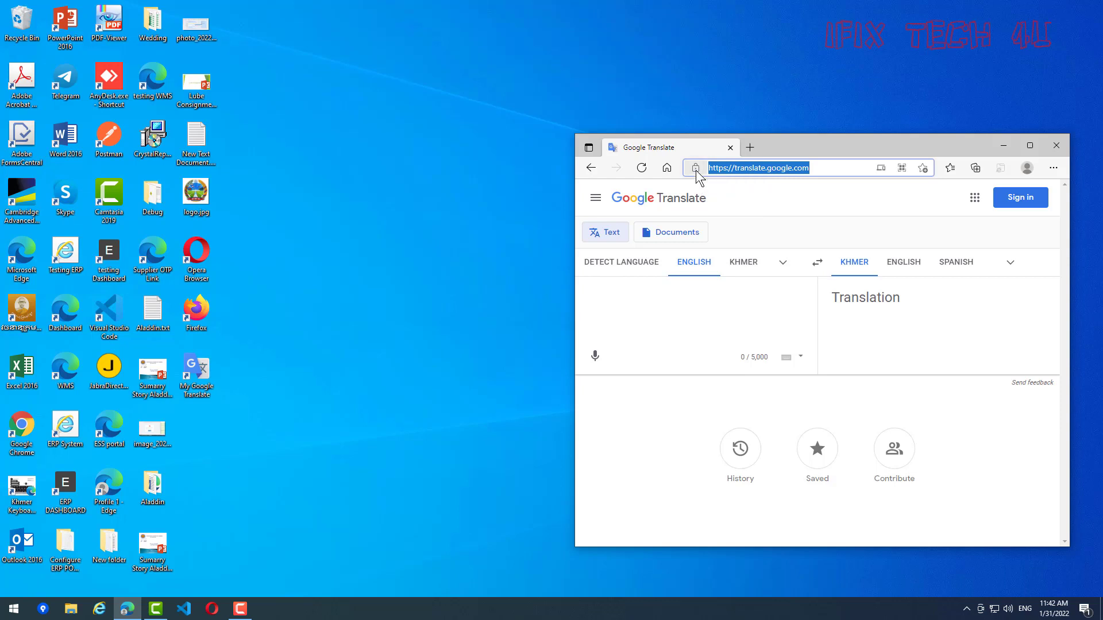
{"action": "left_click_drag", "start_coordinate": [696, 171], "coordinate": [363, 281]}
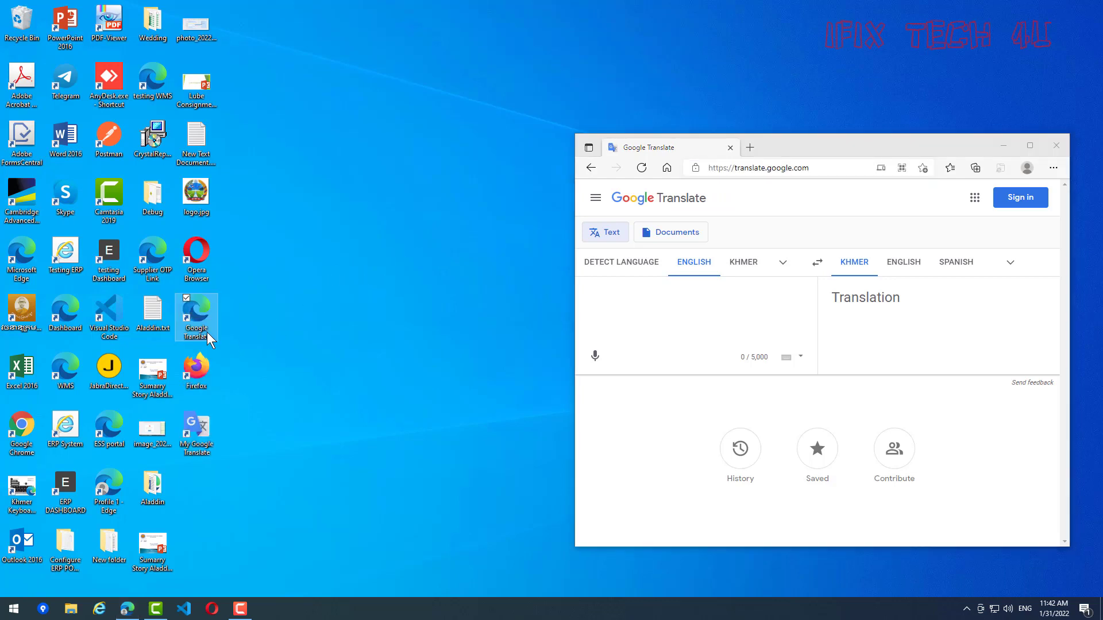
{"action": "left_click", "coordinate": [1055, 145]}
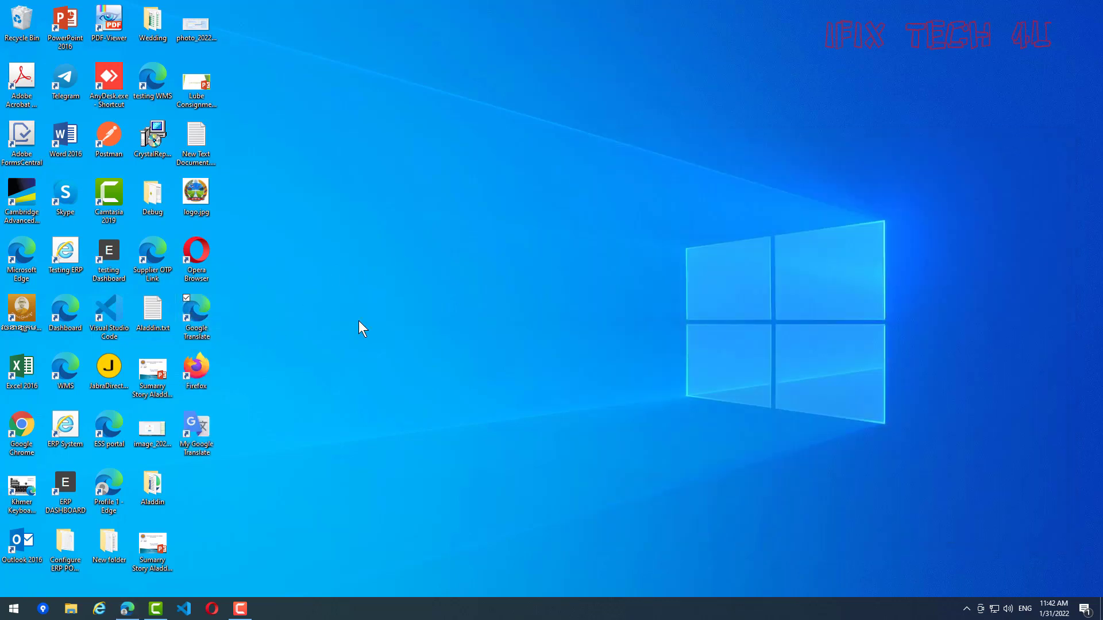
Rename the Edge shortcut to 'My Google Translate 2'.
{"action": "right_click", "coordinate": [208, 309]}
{"action": "left_click", "coordinate": [267, 436]}
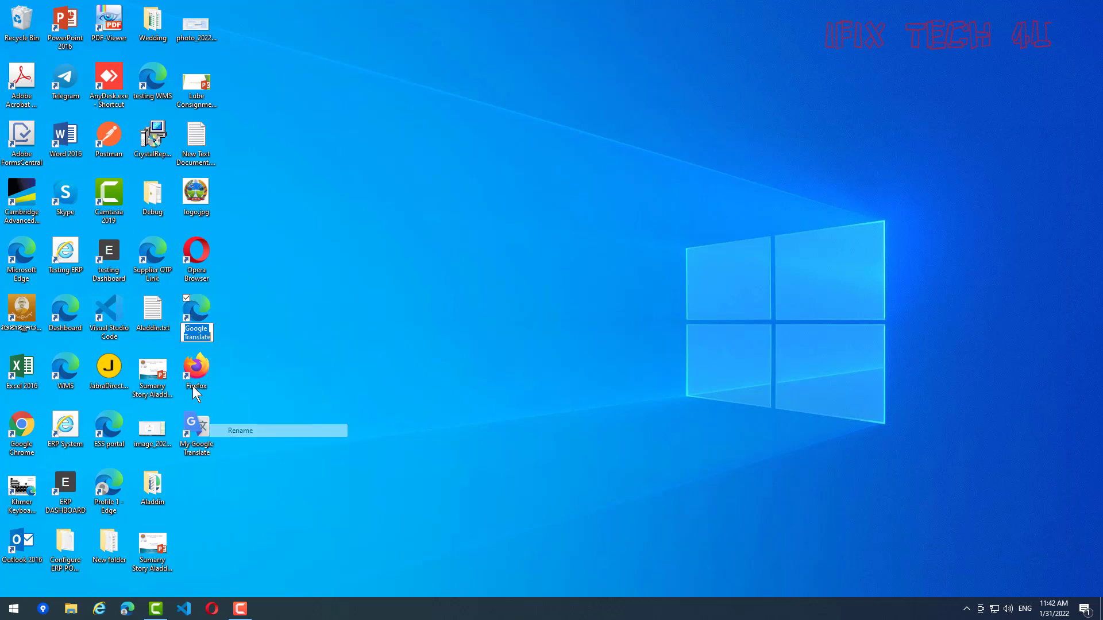
{"action": "key", "text": "Home"}
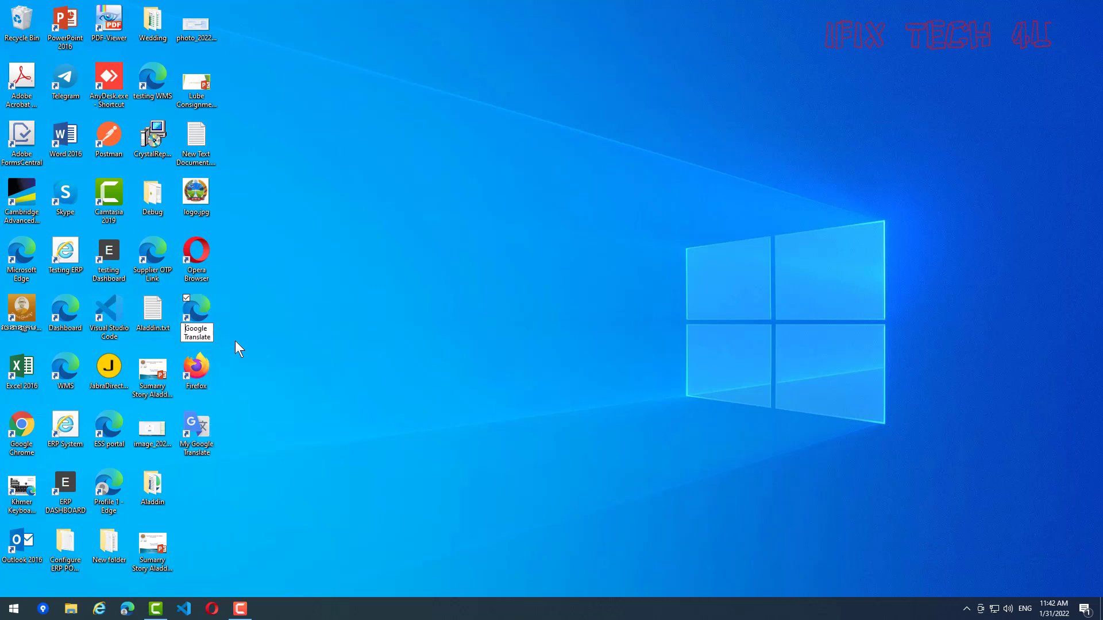
{"action": "type", "text": "My"}
{"action": "type", "text": "  2"}
{"action": "key", "text": "Return"}
{"action": "key", "text": "Return"}
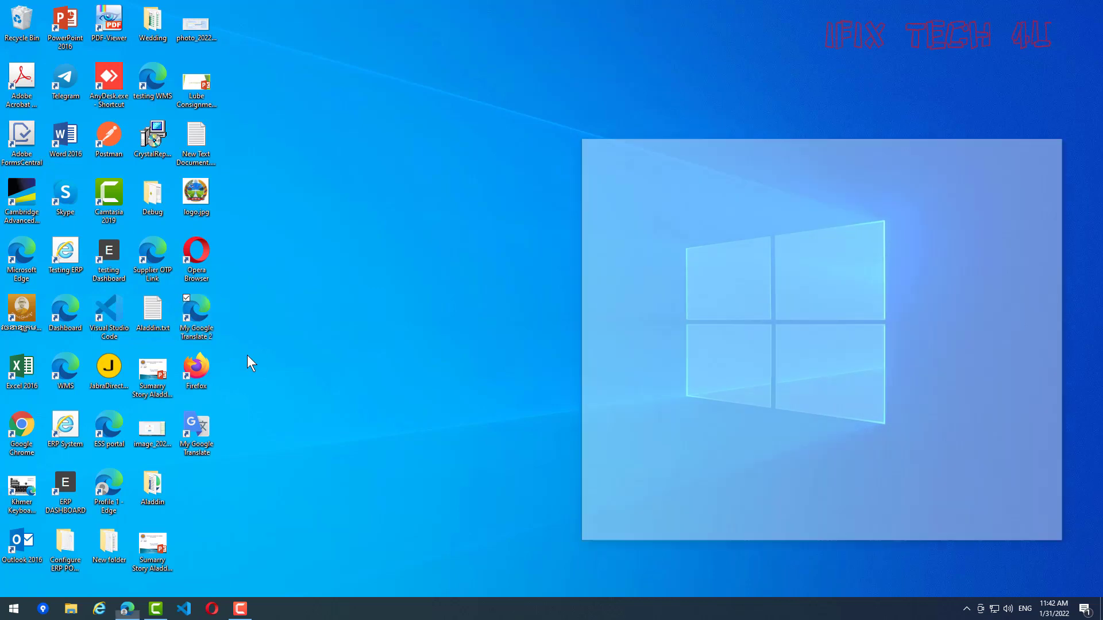
Test that My Google Translate 2 opens Google Translate, close it, and refresh the desktop.
{"action": "left_click", "coordinate": [1045, 153]}
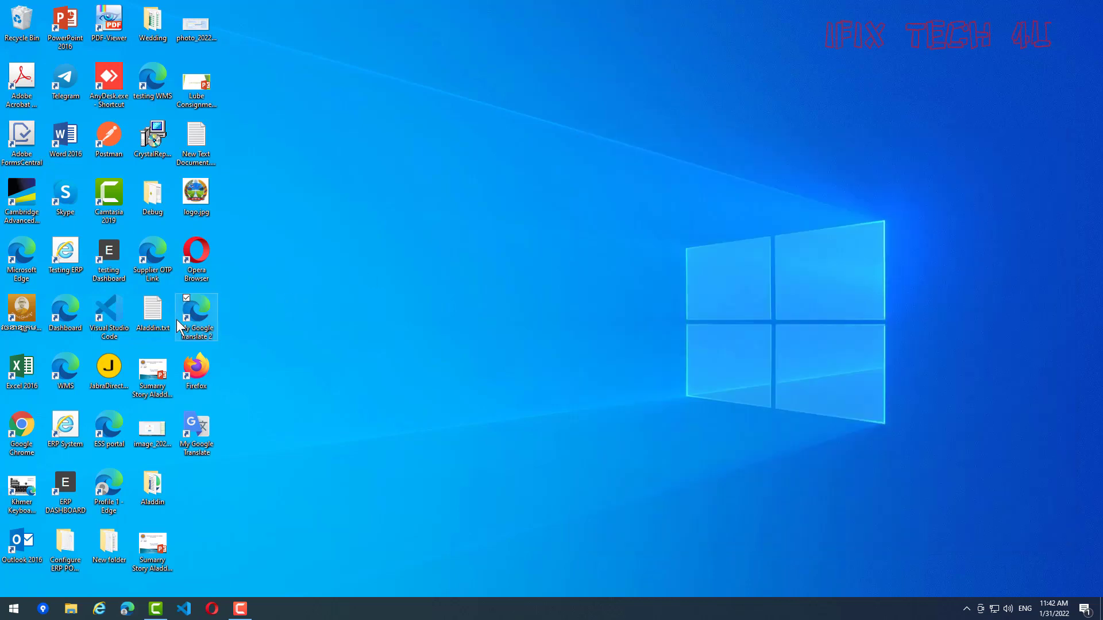
{"action": "double_click", "coordinate": [198, 318]}
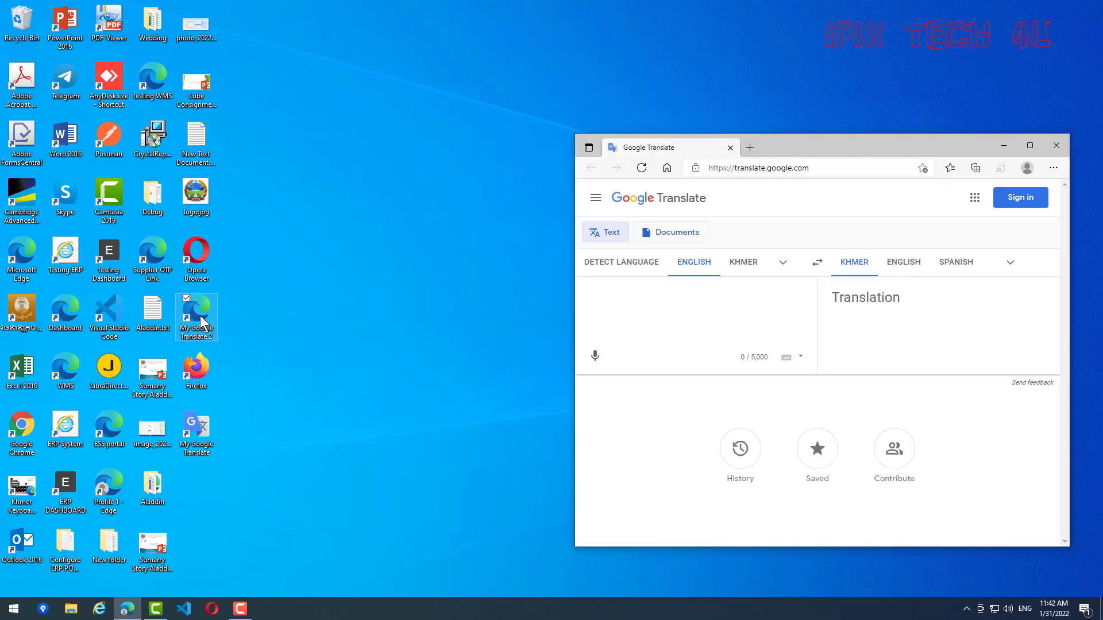
{"action": "left_click", "coordinate": [1055, 145]}
{"action": "right_click", "coordinate": [380, 296]}
{"action": "left_click", "coordinate": [414, 332]}
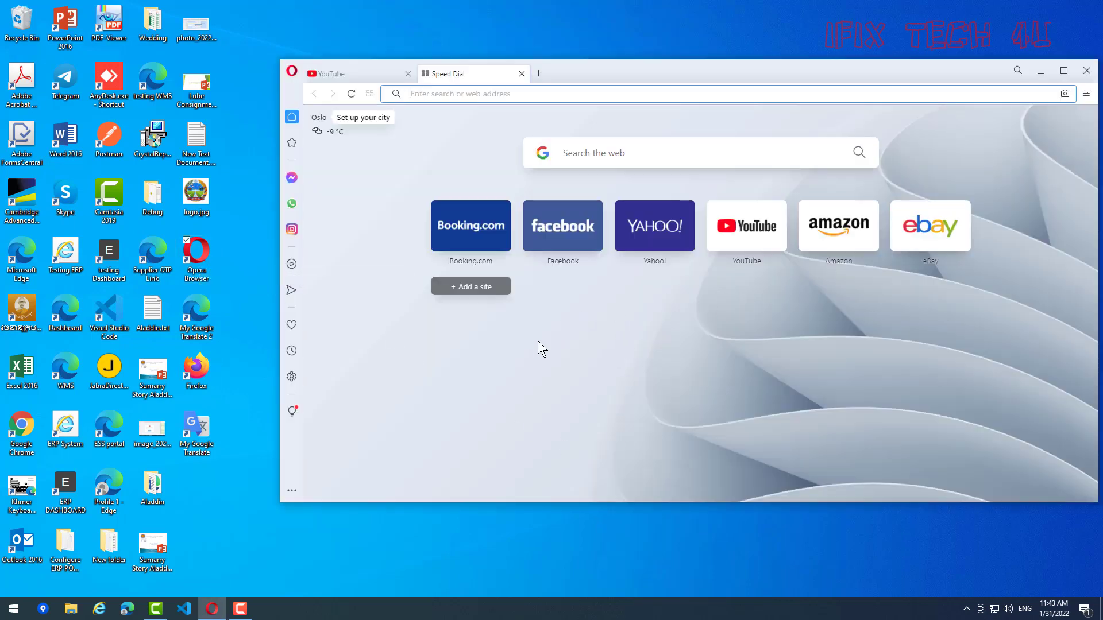
Copy the Google Translate URL from the My Google Translate Chrome window, then close it.
{"action": "left_click", "coordinate": [205, 442]}
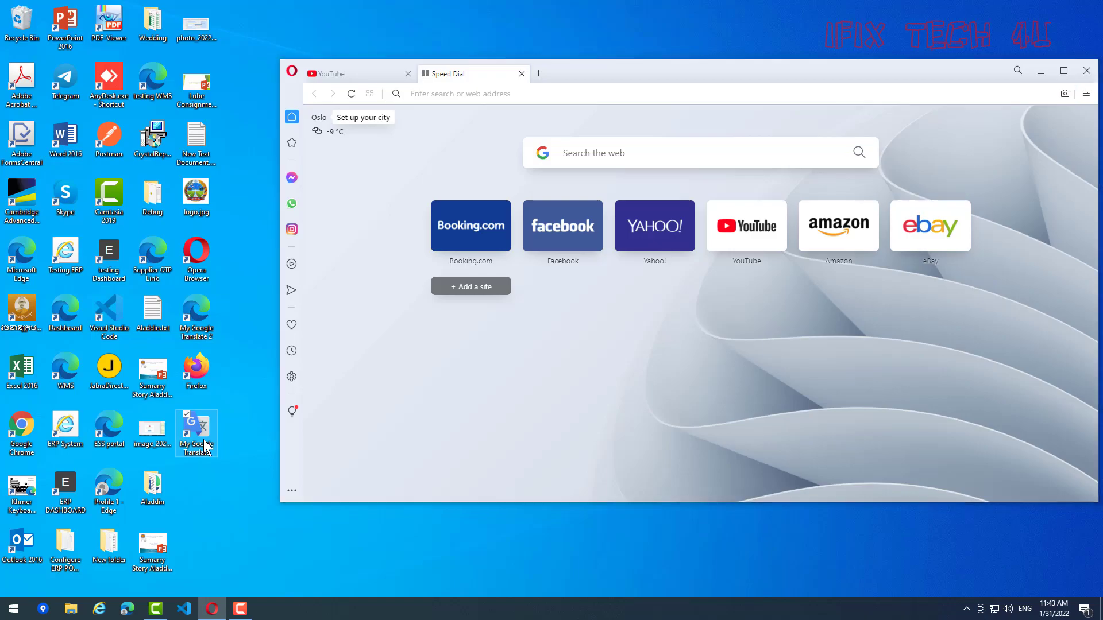
{"action": "double_click", "coordinate": [205, 442]}
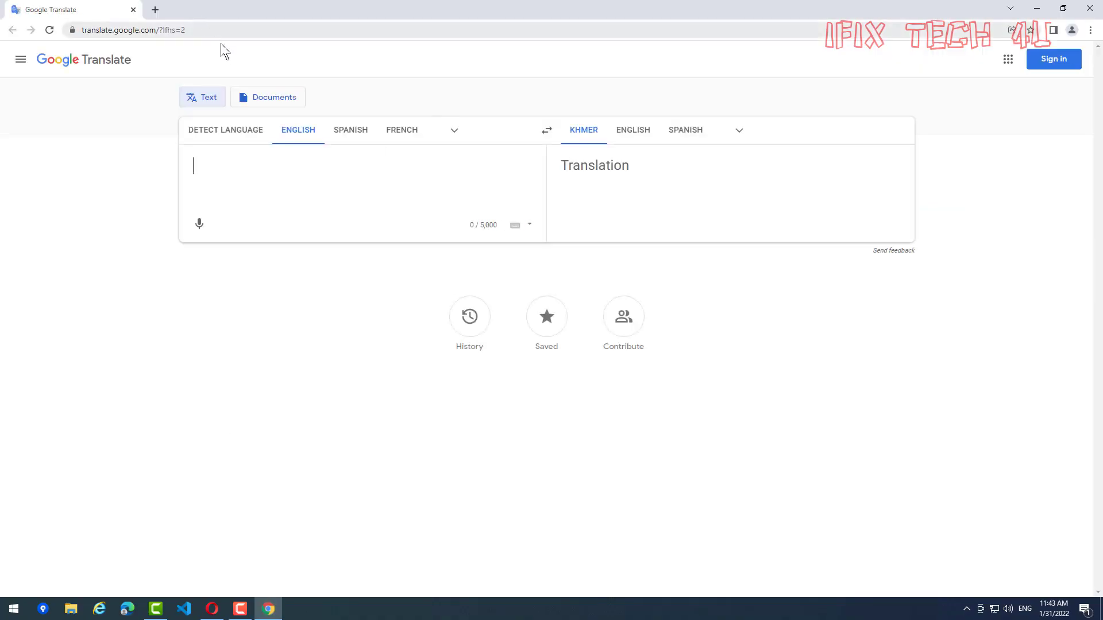
{"action": "left_click", "coordinate": [206, 32]}
{"action": "right_click", "coordinate": [160, 32]}
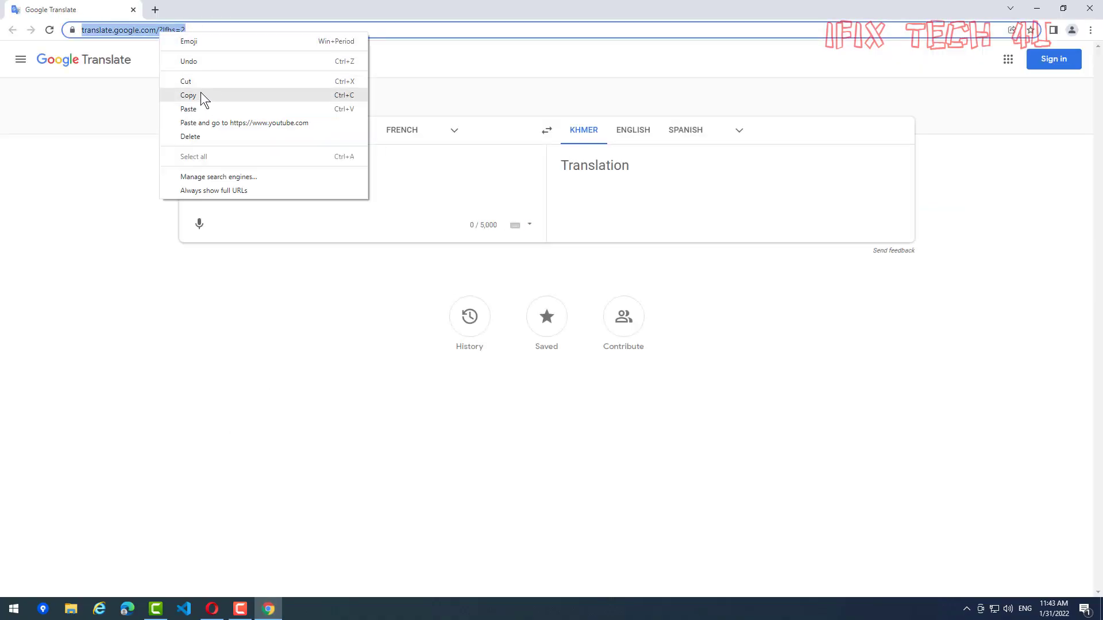
{"action": "left_click", "coordinate": [201, 92]}
{"action": "left_click", "coordinate": [1099, 7]}
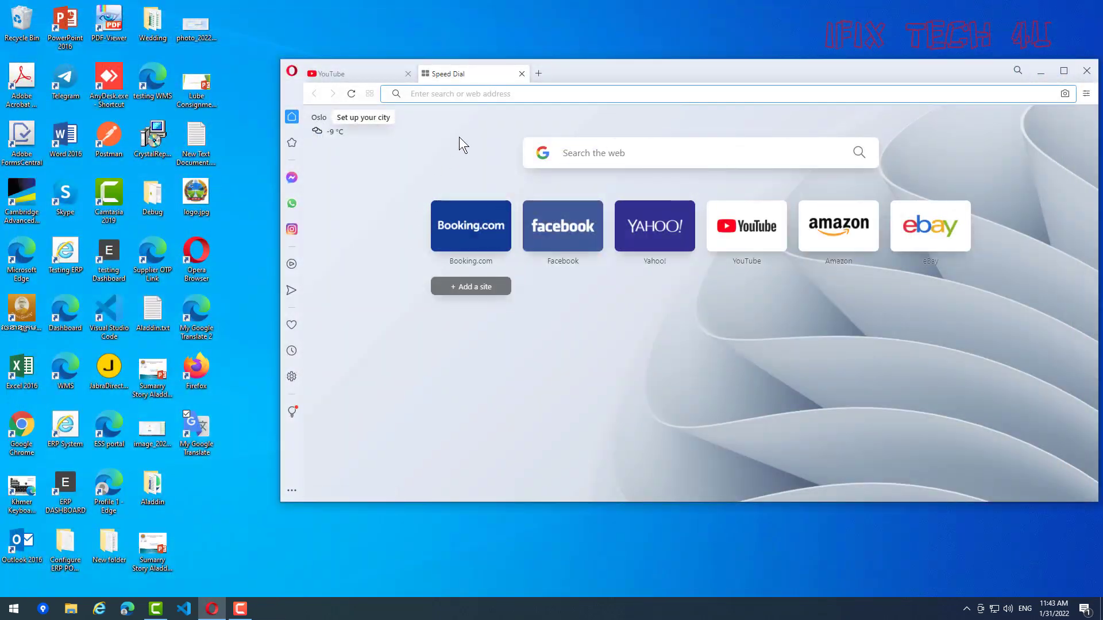
Load the pasted Google Translate URL in Opera and close the YouTube tab.
{"action": "key", "text": "ctrl+v"}
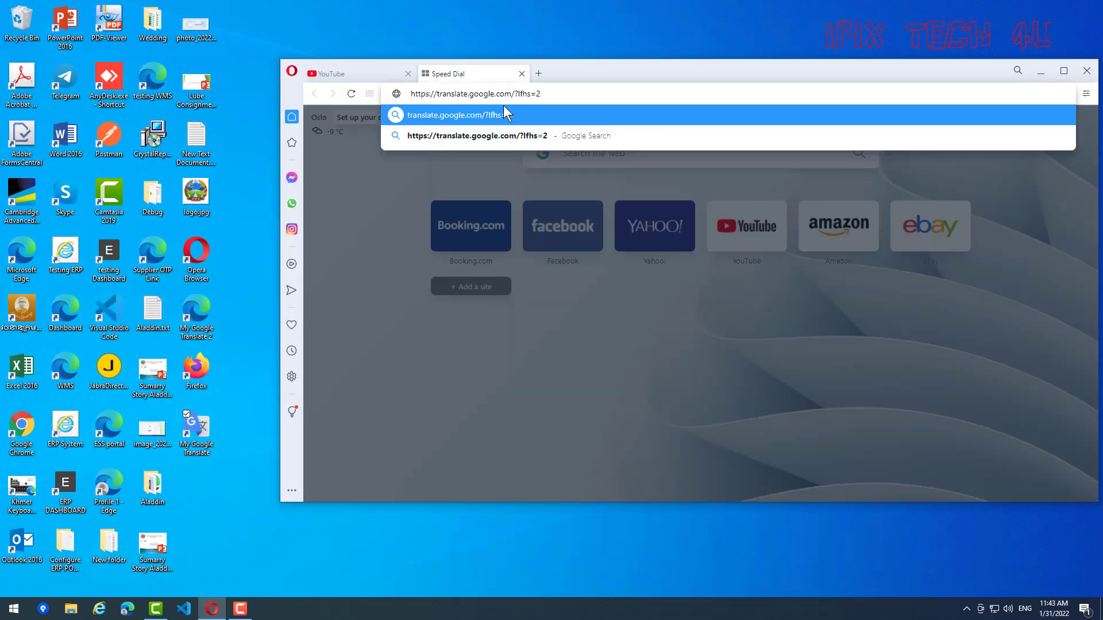
{"action": "key", "text": "Return"}
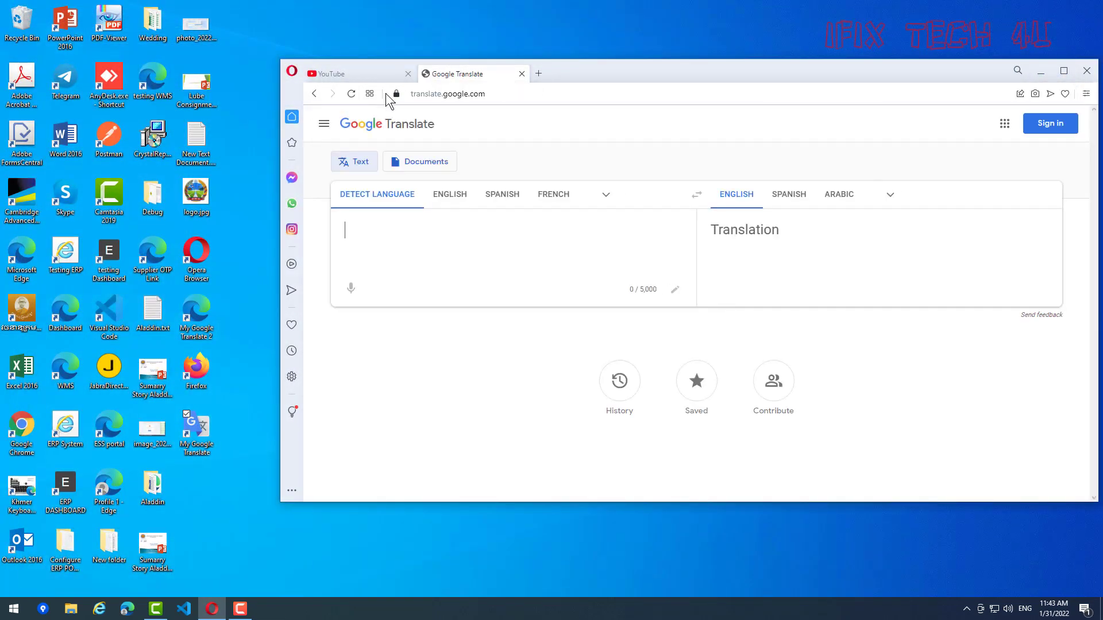
{"action": "left_click", "coordinate": [408, 73]}
Drag Opera's address-bar lock icon onto the desktop as a shortcut, then close Opera.
{"action": "left_click_drag", "start_coordinate": [646, 73], "coordinate": [759, 114]}
{"action": "left_click_drag", "start_coordinate": [618, 116], "coordinate": [703, 108]}
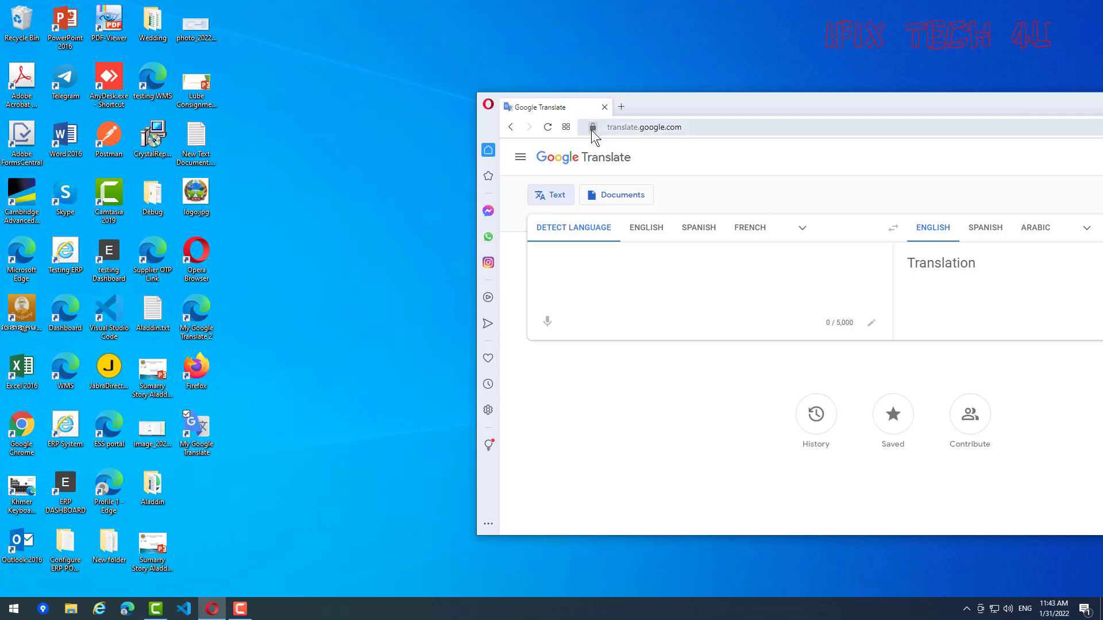
{"action": "left_click_drag", "start_coordinate": [592, 130], "coordinate": [350, 264]}
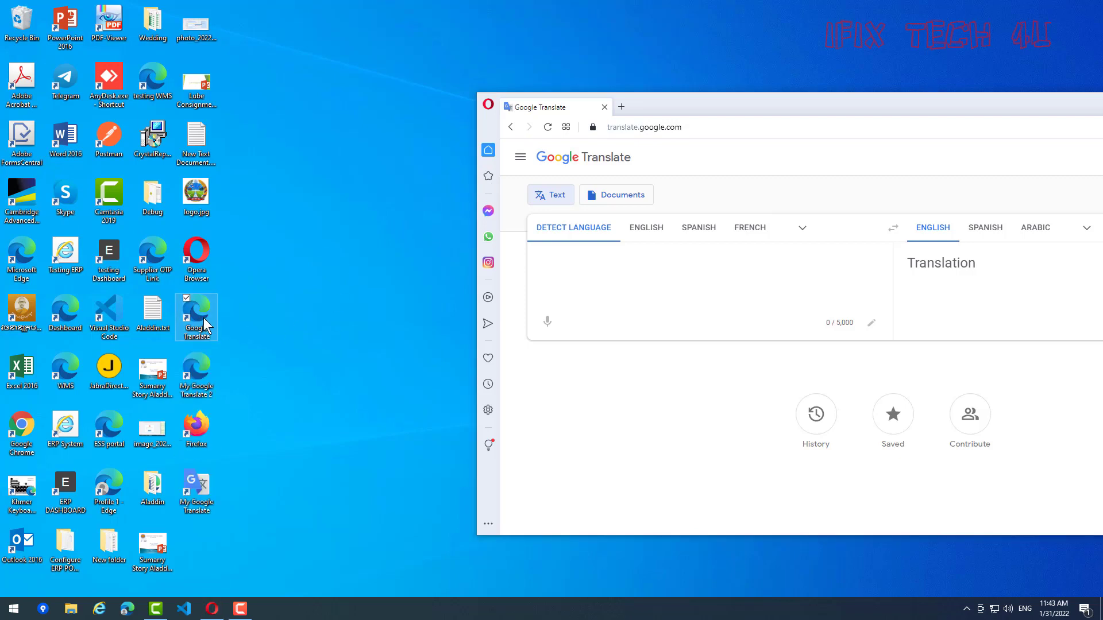
{"action": "left_click_drag", "start_coordinate": [1042, 107], "coordinate": [842, 154]}
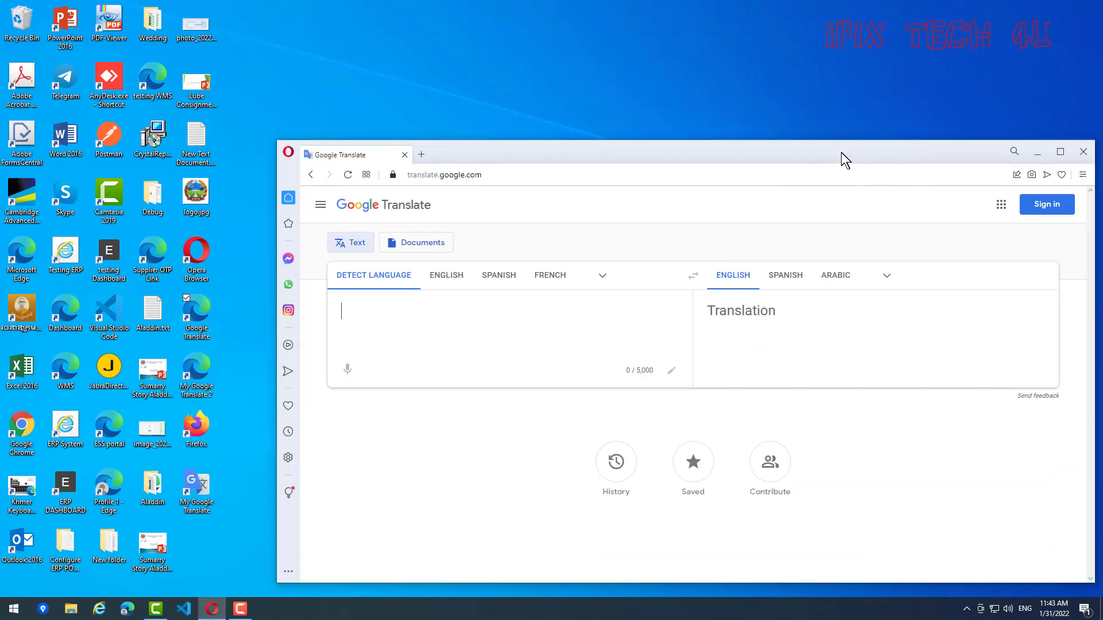
{"action": "left_click", "coordinate": [1082, 152]}
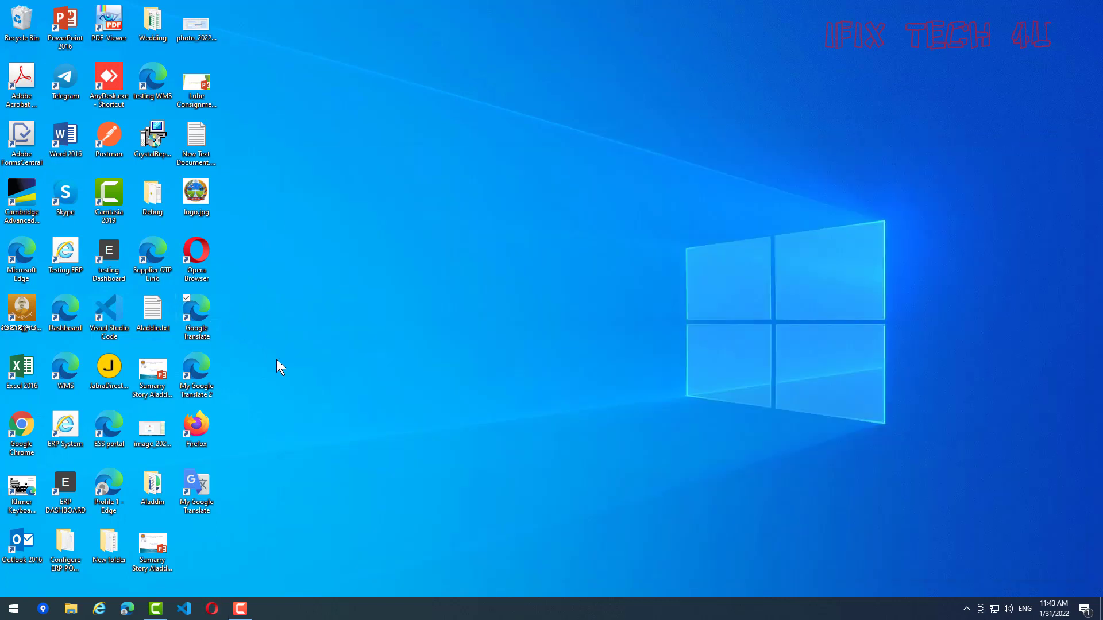
{"action": "right_click", "coordinate": [202, 304]}
{"action": "left_click", "coordinate": [256, 426]}
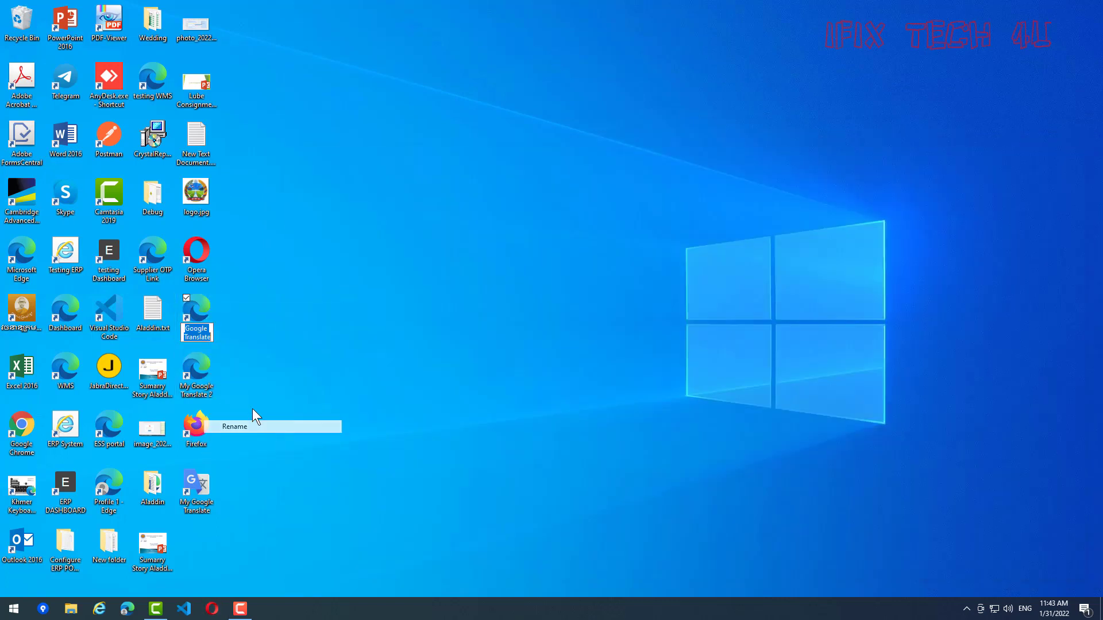
{"action": "key", "text": "Return"}
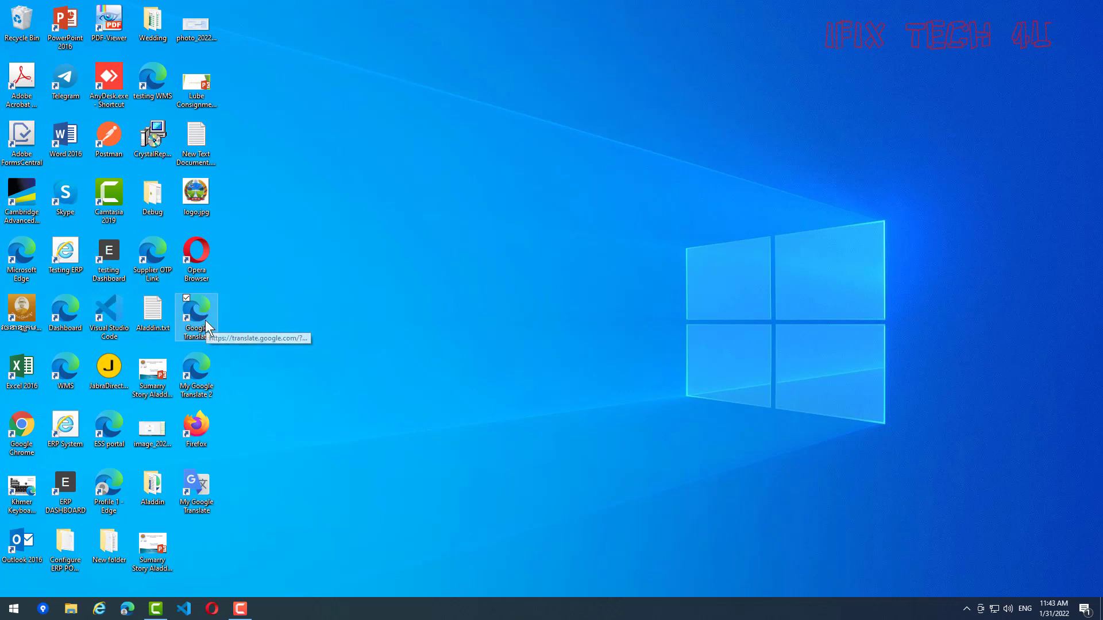
{"action": "double_click", "coordinate": [202, 309]}
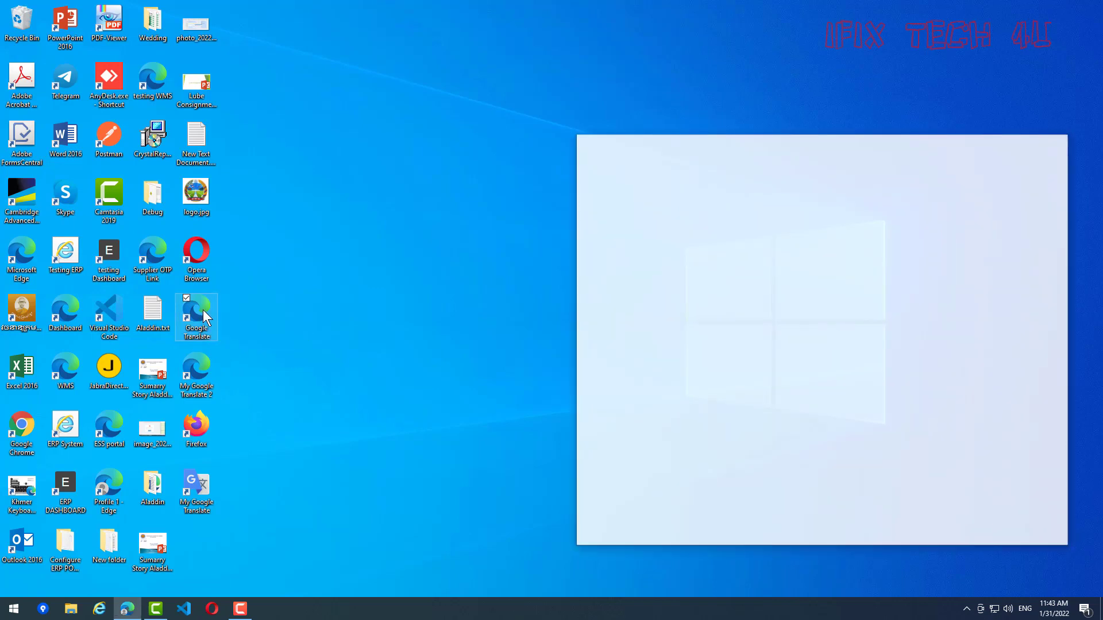
{"action": "left_click_drag", "start_coordinate": [913, 149], "coordinate": [767, 54]}
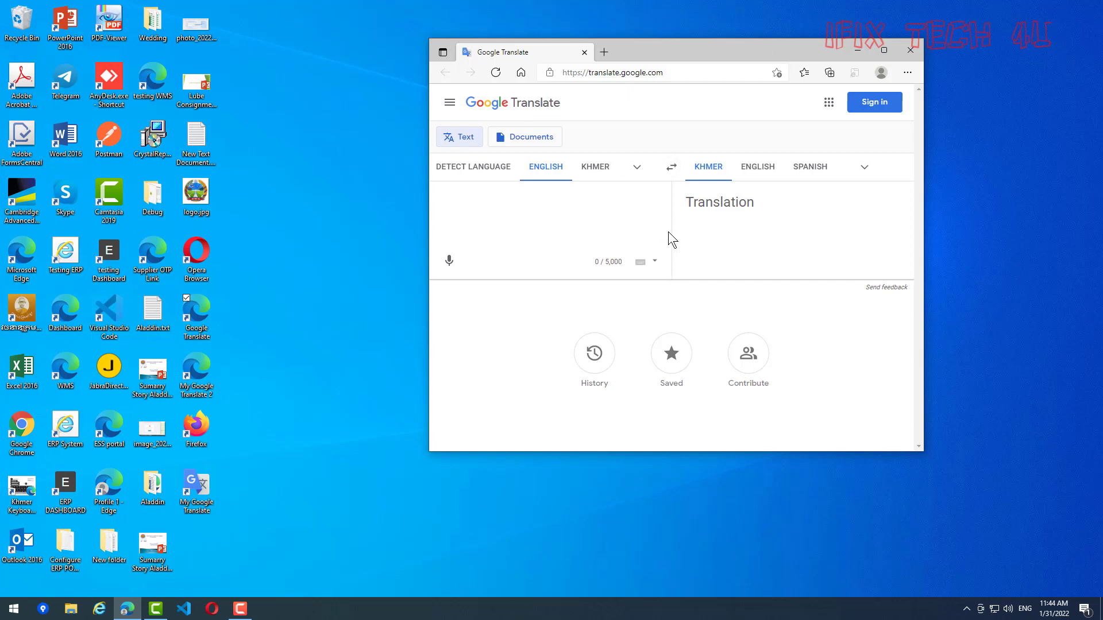
{"action": "left_click", "coordinate": [910, 50]}
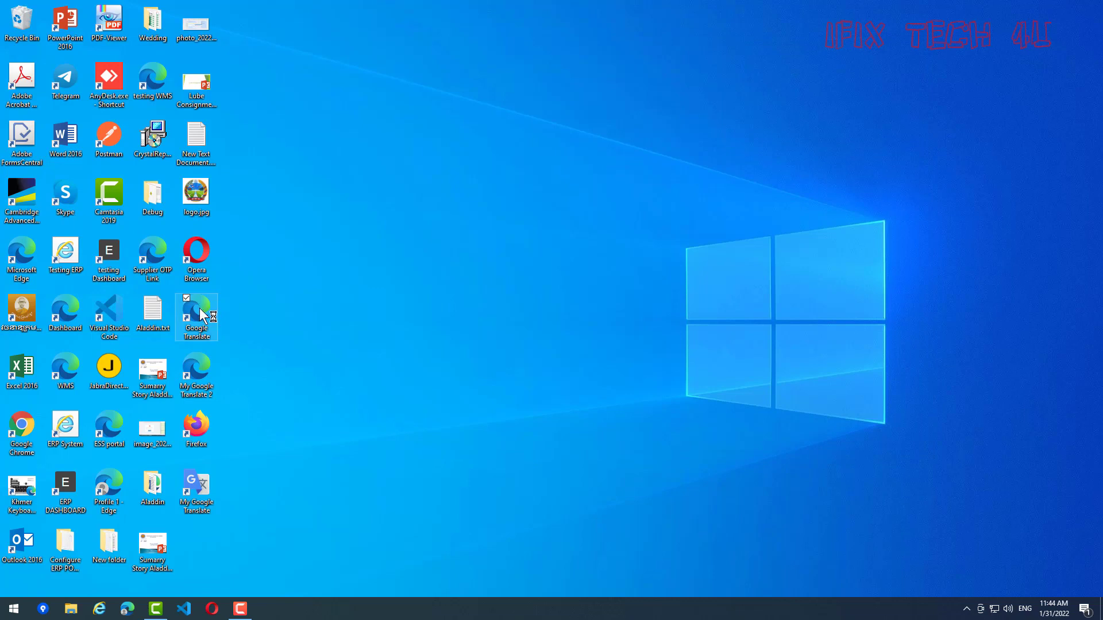
{"action": "right_click", "coordinate": [200, 308]}
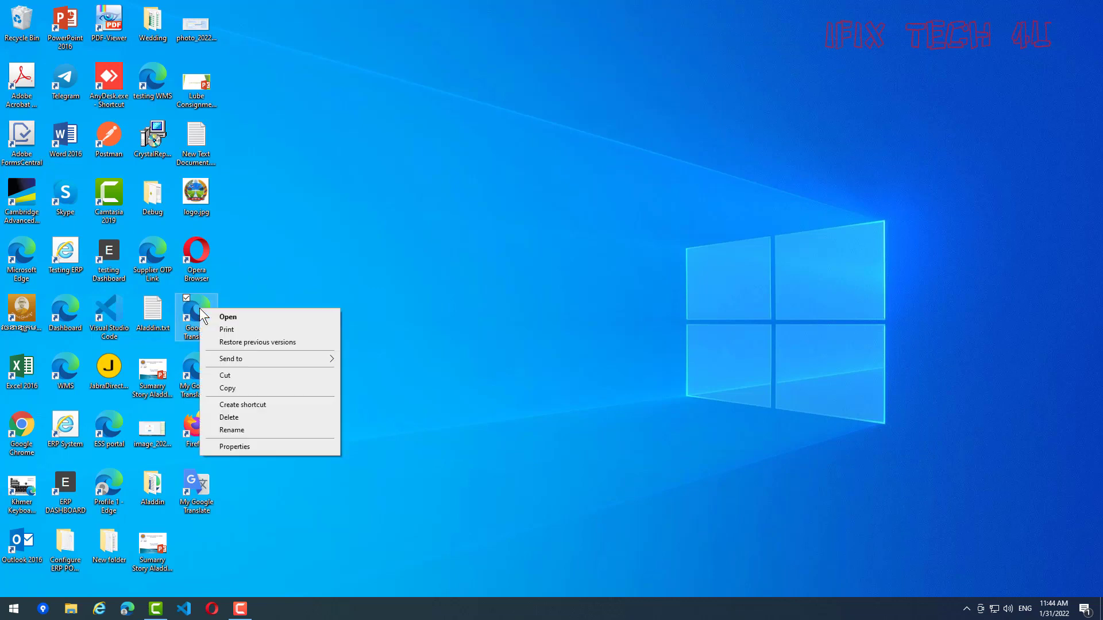
{"action": "left_click", "coordinate": [234, 446]}
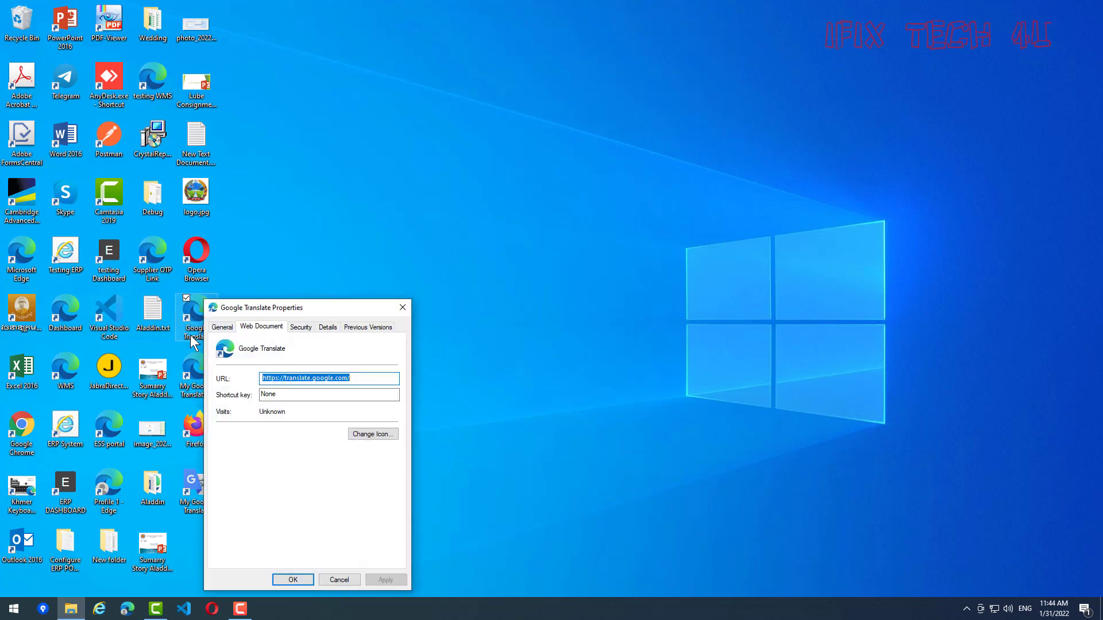
{"action": "left_click", "coordinate": [403, 307]}
{"action": "right_click", "coordinate": [197, 309]}
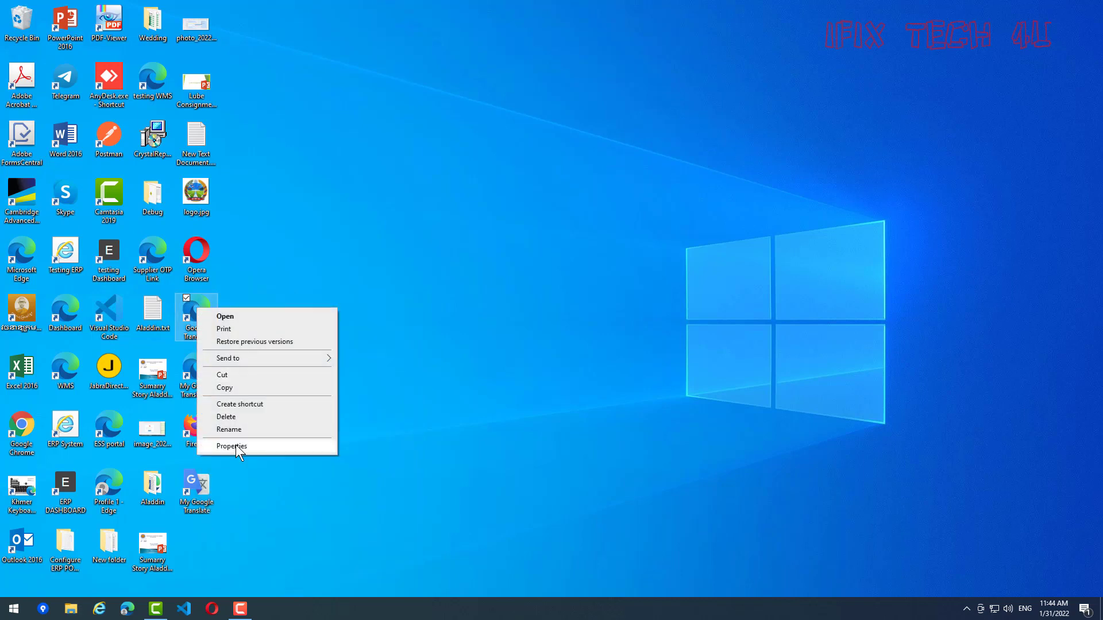
{"action": "left_click", "coordinate": [236, 446]}
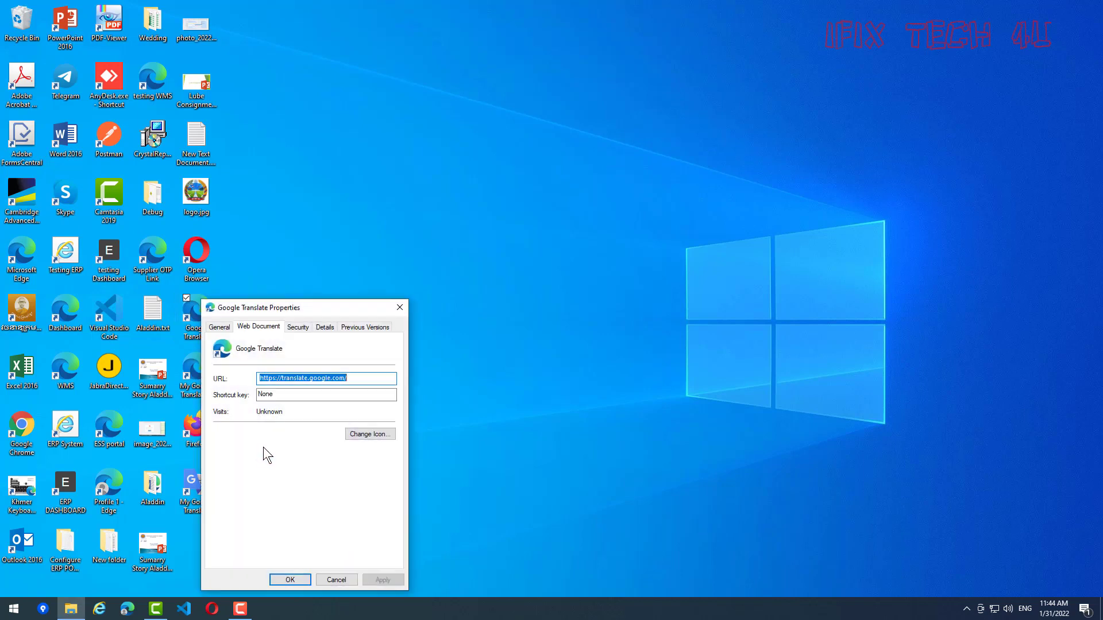
{"action": "left_click", "coordinate": [369, 435]}
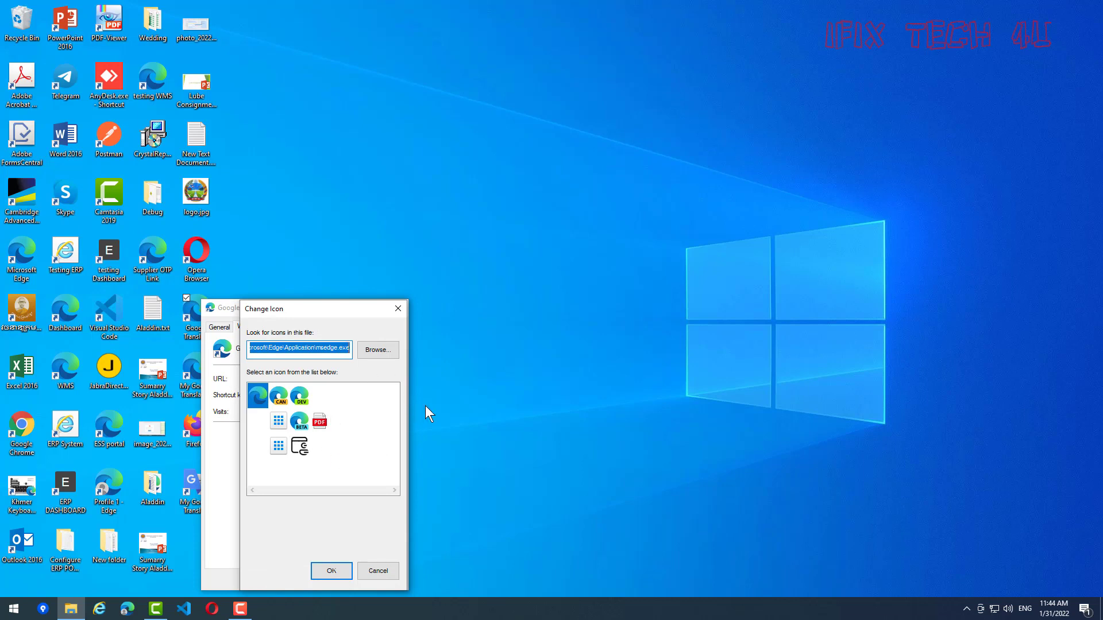
{"action": "left_click", "coordinate": [403, 309]}
{"action": "left_click", "coordinate": [397, 310]}
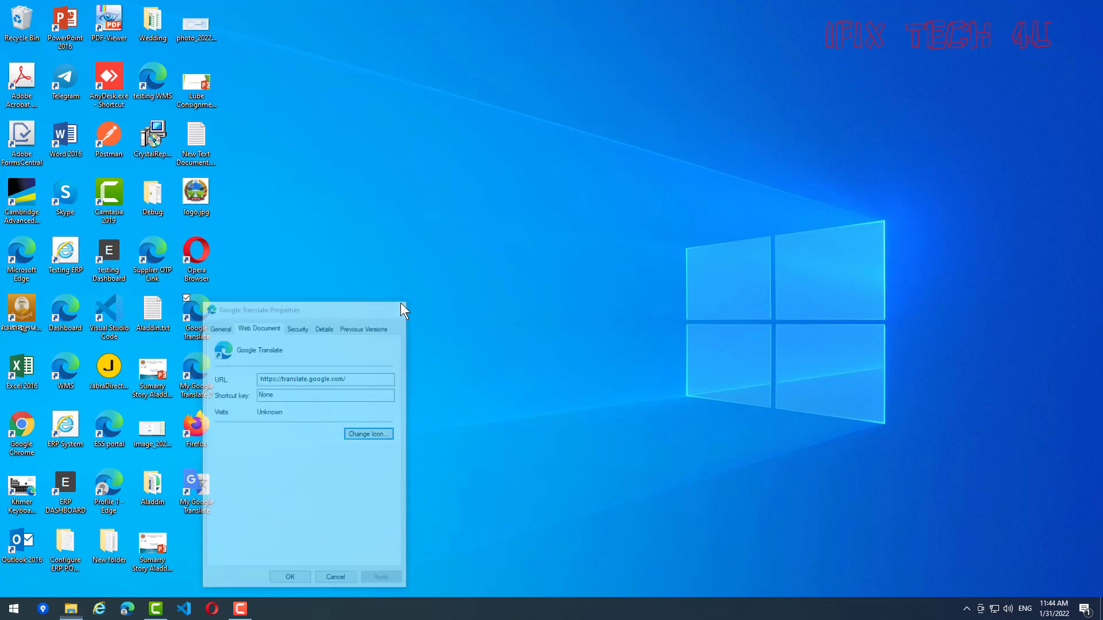
{"action": "right_click", "coordinate": [319, 293]}
{"action": "left_click", "coordinate": [352, 325]}
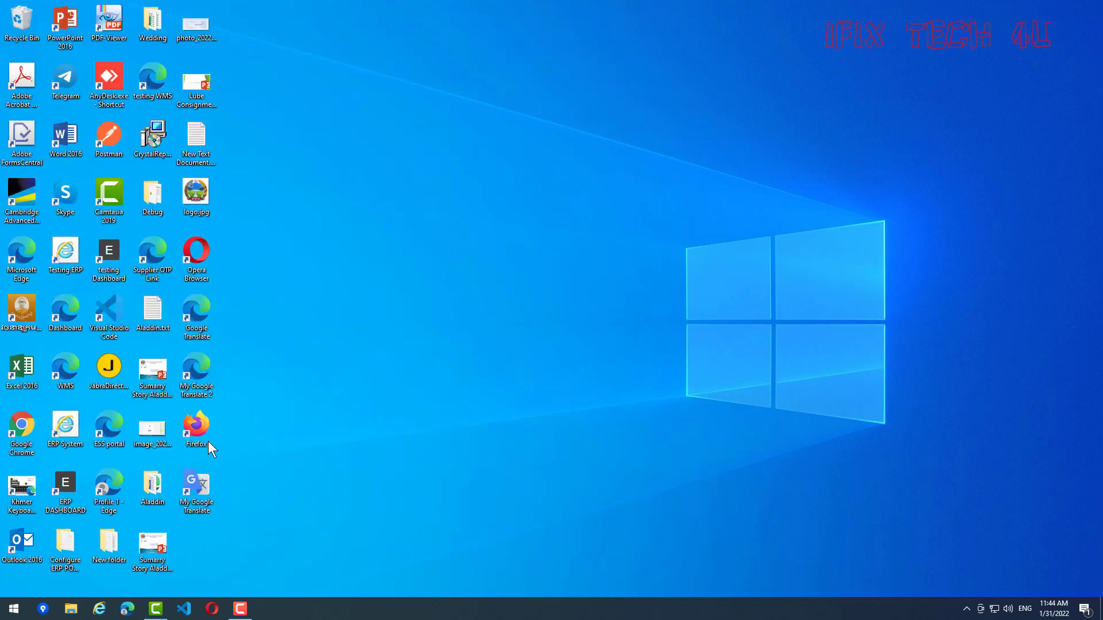
Open Firefox, decline the default-browser prompt, and load the pasted Google Translate URL.
{"action": "double_click", "coordinate": [203, 430]}
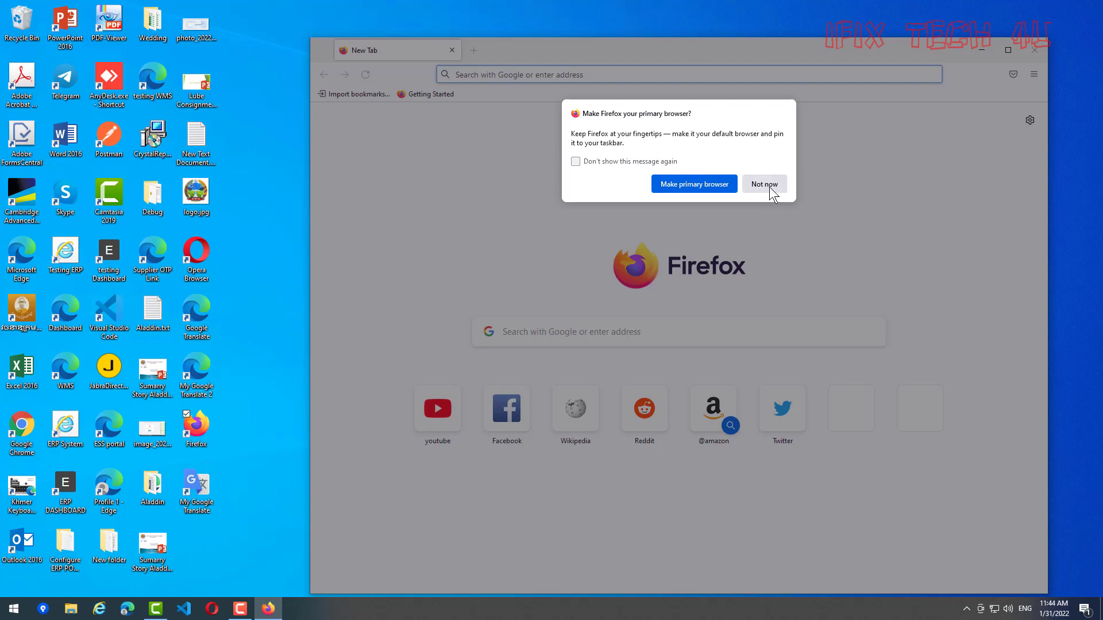
{"action": "left_click", "coordinate": [770, 188]}
{"action": "left_click", "coordinate": [494, 75]}
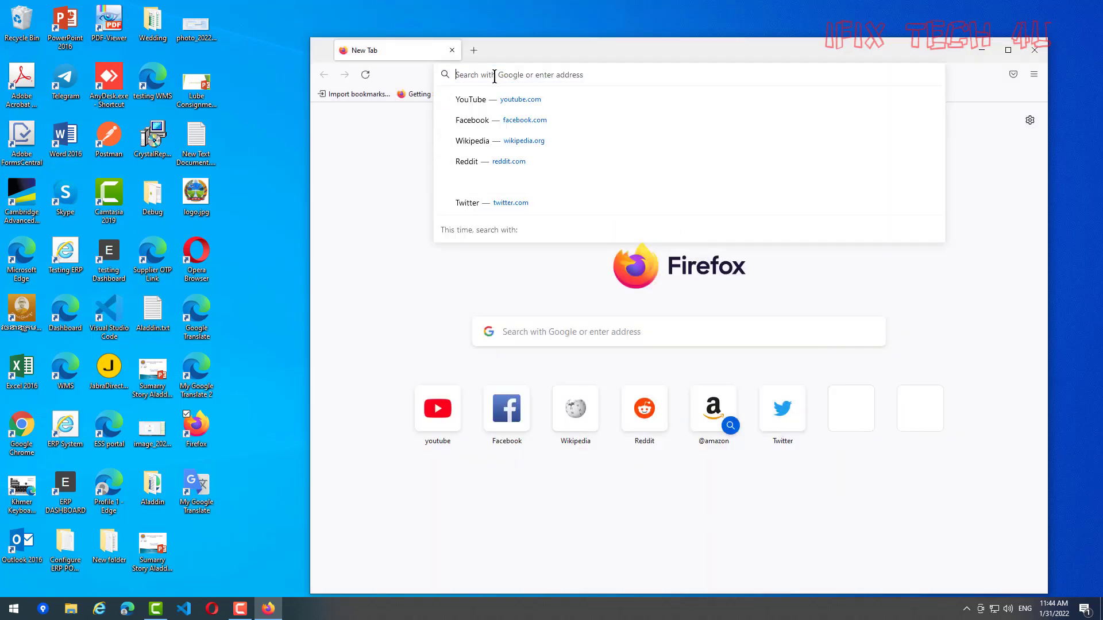
{"action": "type", "text": "https://translate.google.com/?lfhs=2"}
{"action": "key", "text": "Return"}
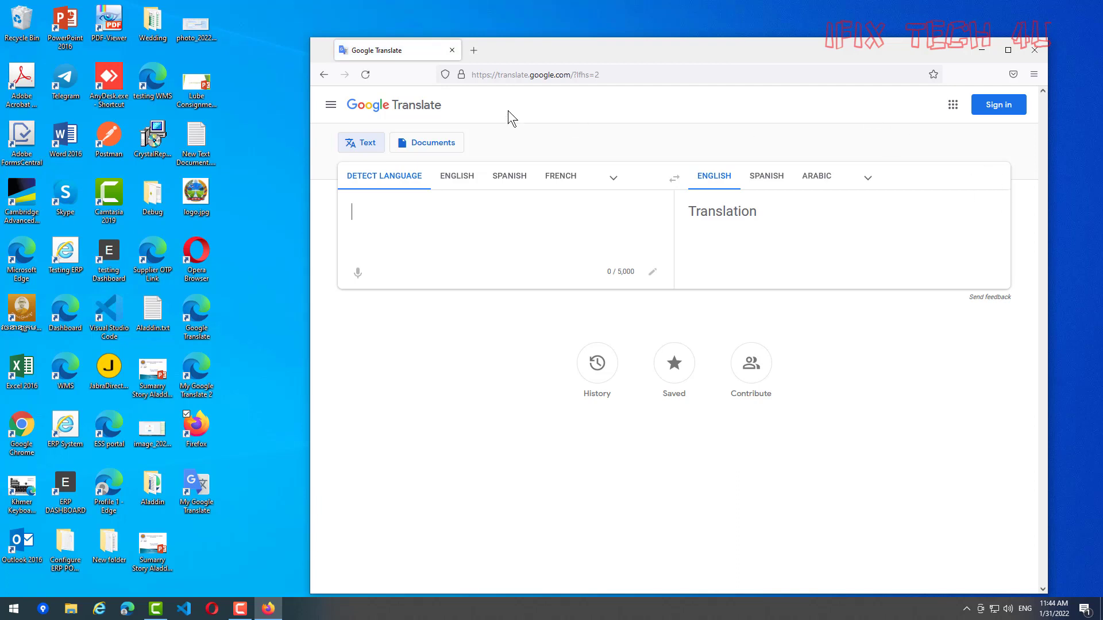
Drag Firefox's lock icon to the desktop, replacing the existing shortcut, test it, then close Firefox.
{"action": "left_click_drag", "start_coordinate": [552, 50], "coordinate": [705, 62]}
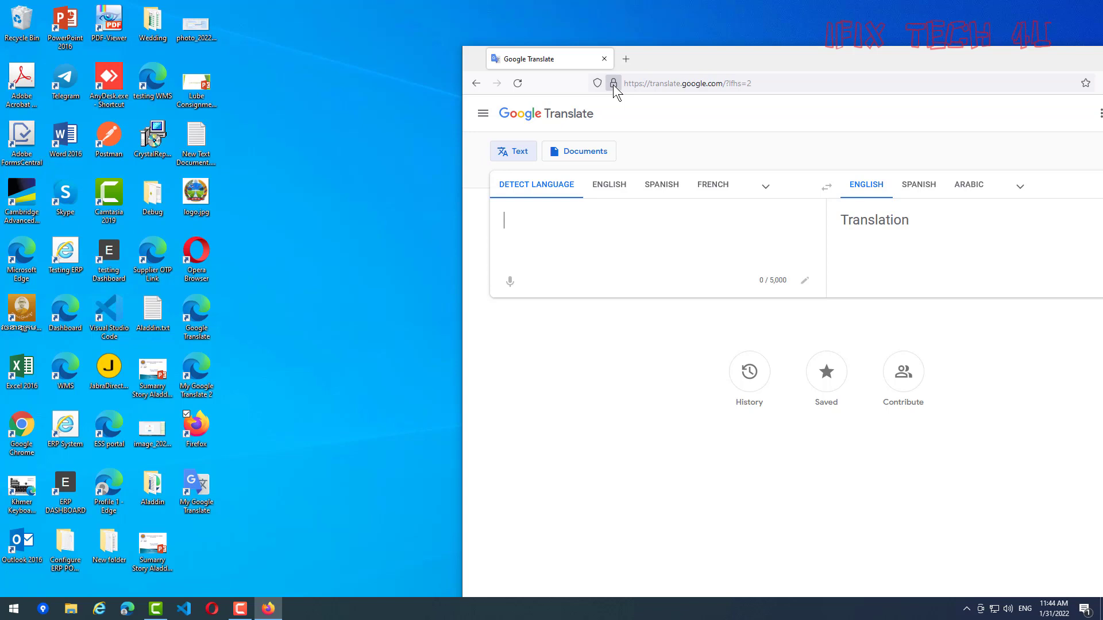
{"action": "left_click_drag", "start_coordinate": [612, 84], "coordinate": [301, 285]}
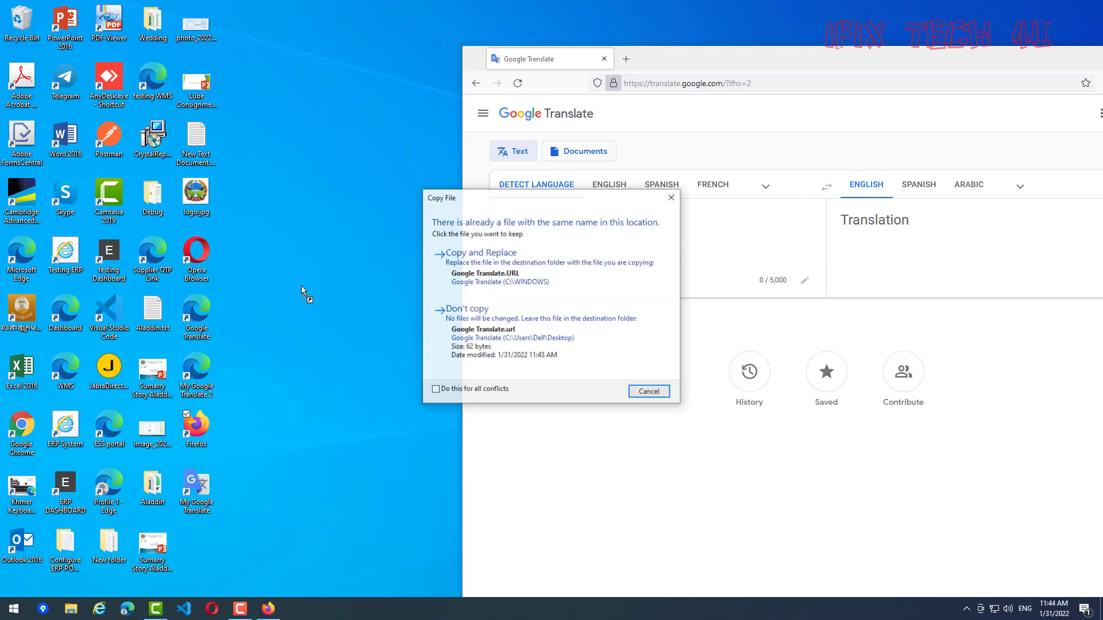
{"action": "left_click", "coordinate": [498, 274]}
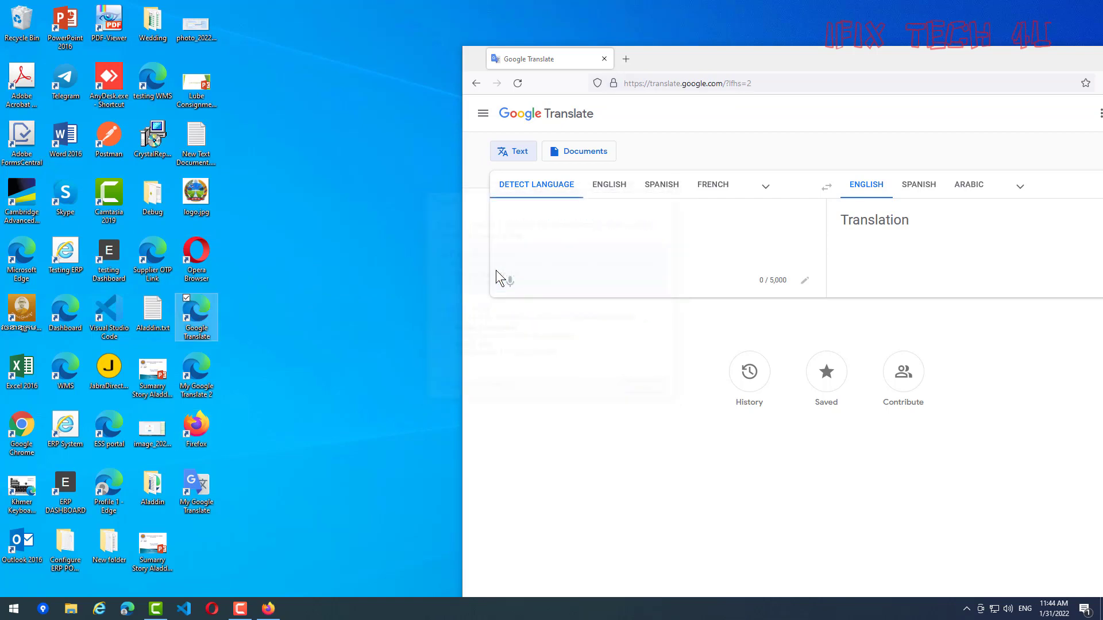
{"action": "double_click", "coordinate": [208, 319]}
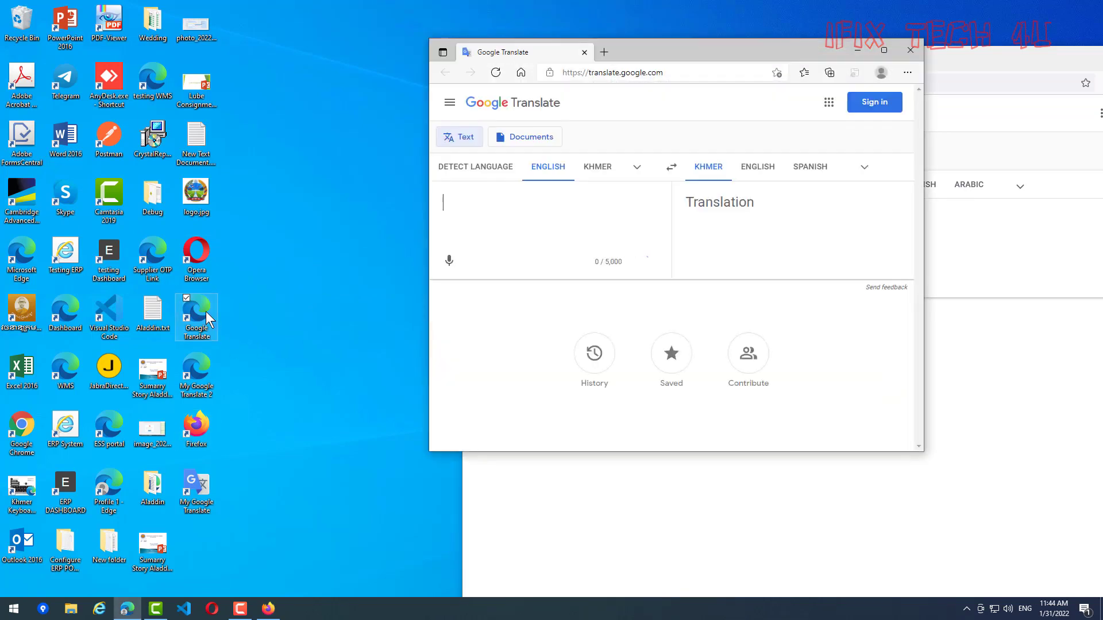
{"action": "left_click", "coordinate": [918, 47]}
{"action": "left_click_drag", "start_coordinate": [970, 64], "coordinate": [869, 81]}
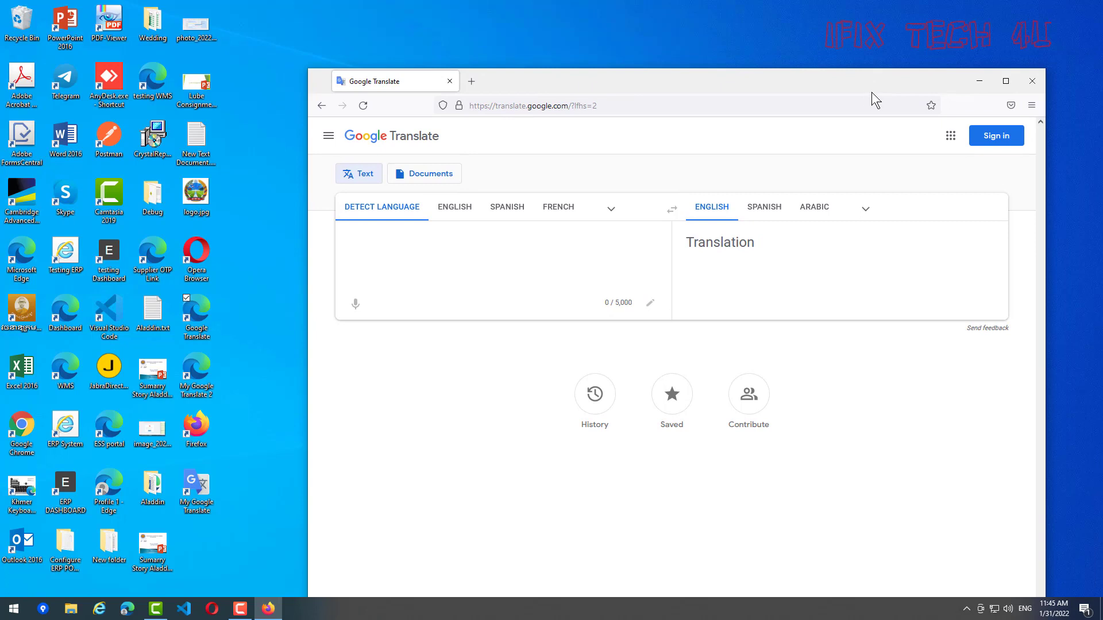
{"action": "left_click", "coordinate": [1031, 81]}
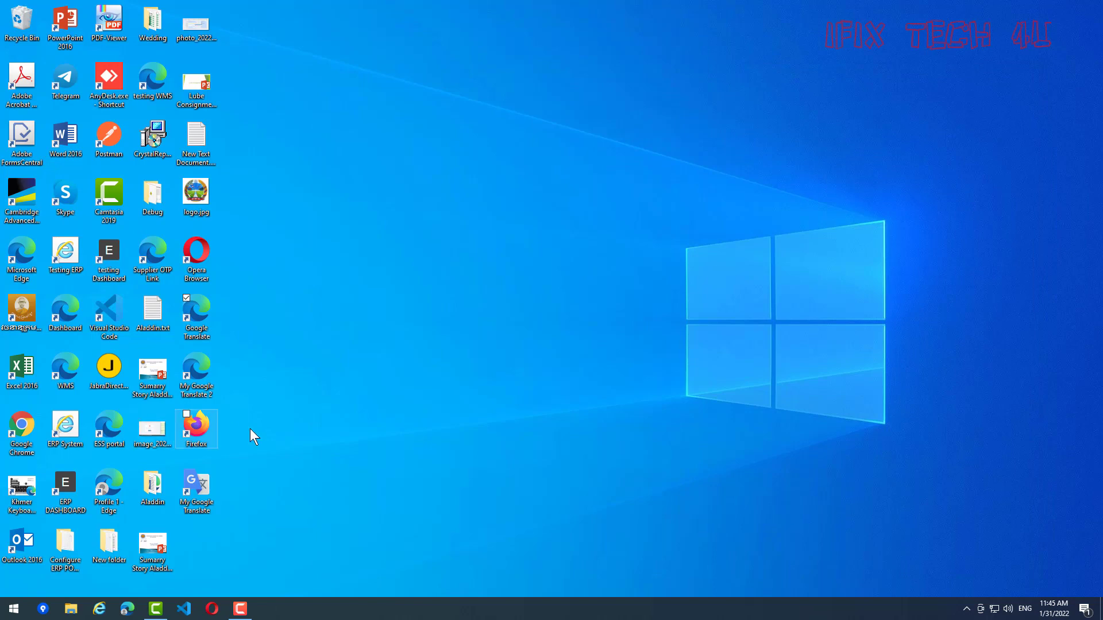
Search Start for 'def' and open the Default apps settings result.
{"action": "left_click", "coordinate": [3, 614]}
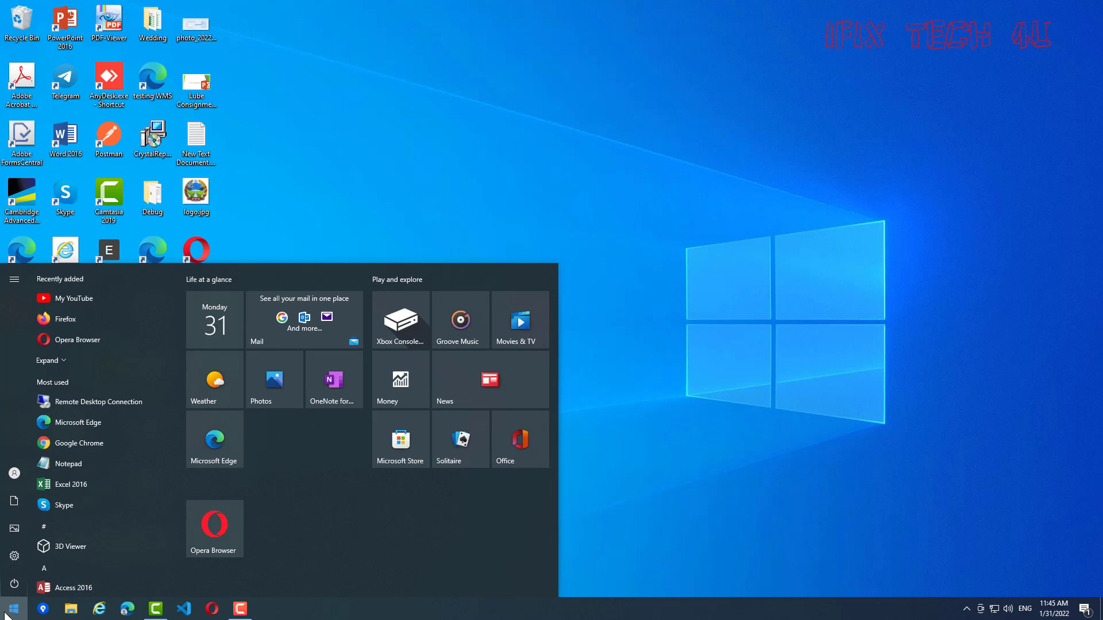
{"action": "type", "text": "def"}
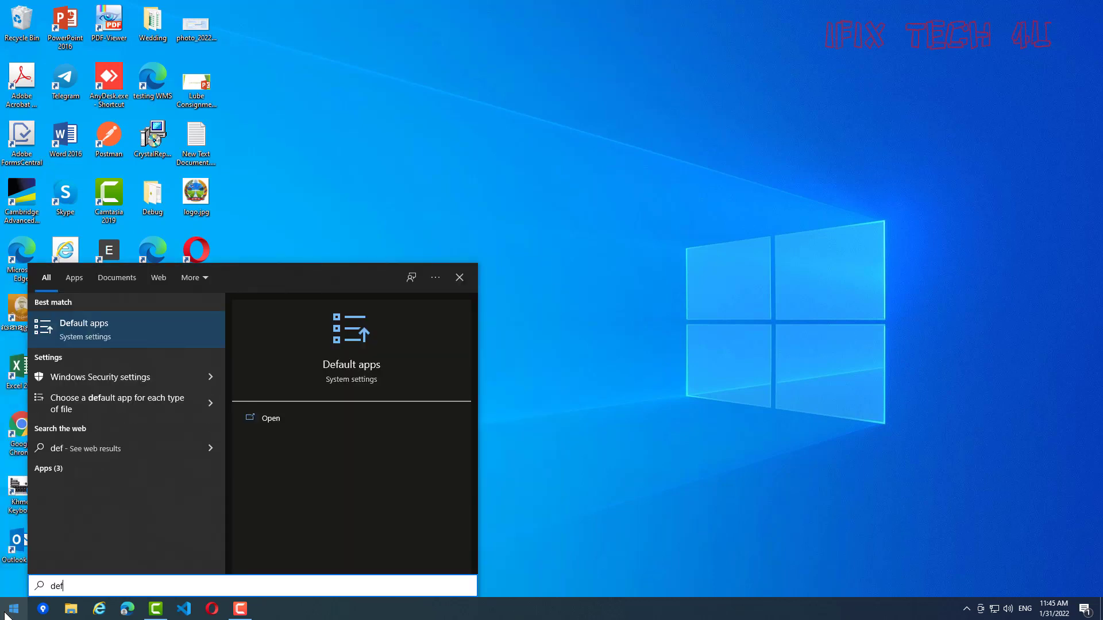
{"action": "left_click", "coordinate": [101, 336]}
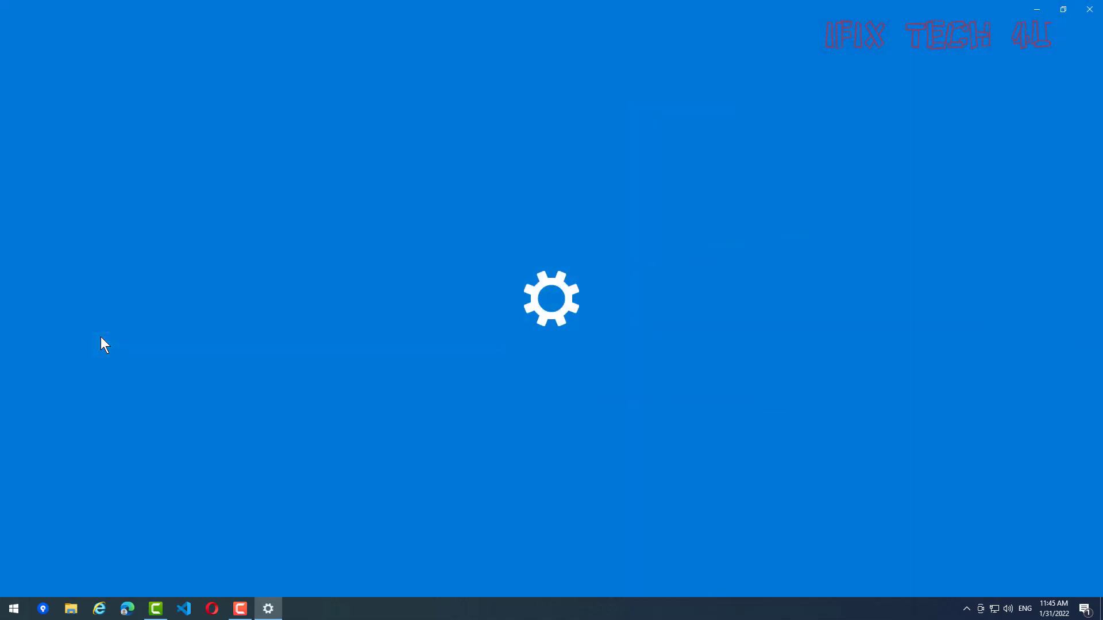